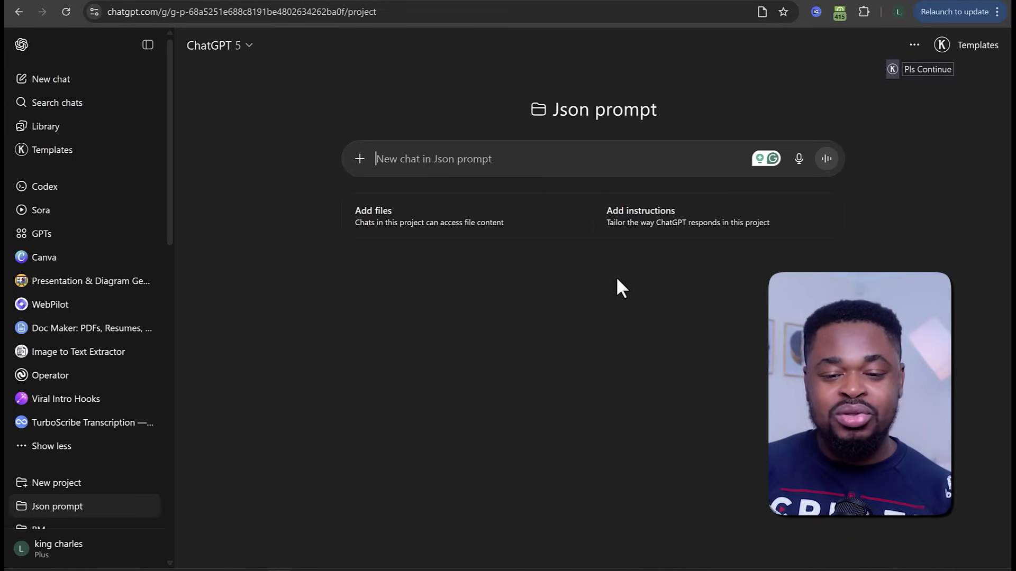
Look at the Json prompt project's instructions and files dialogs without adding anything.
{"action": "left_click", "coordinate": [648, 226]}
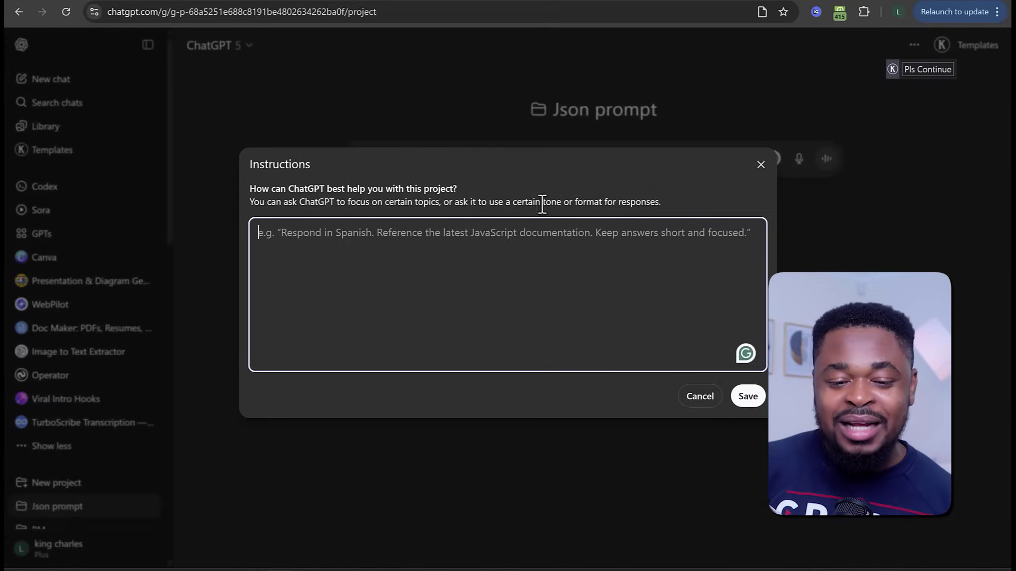
{"action": "left_click", "coordinate": [688, 396]}
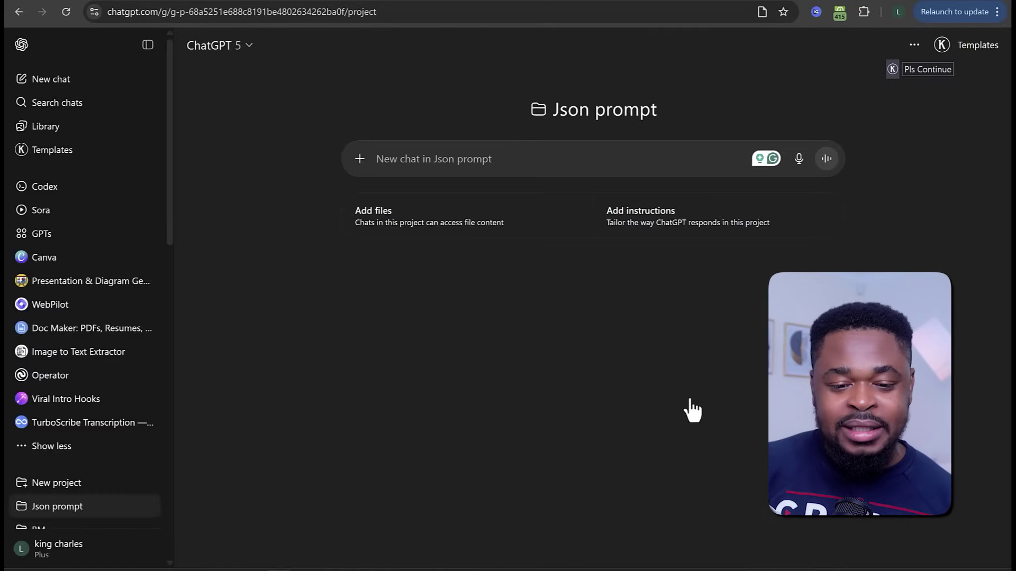
{"action": "left_click", "coordinate": [483, 229]}
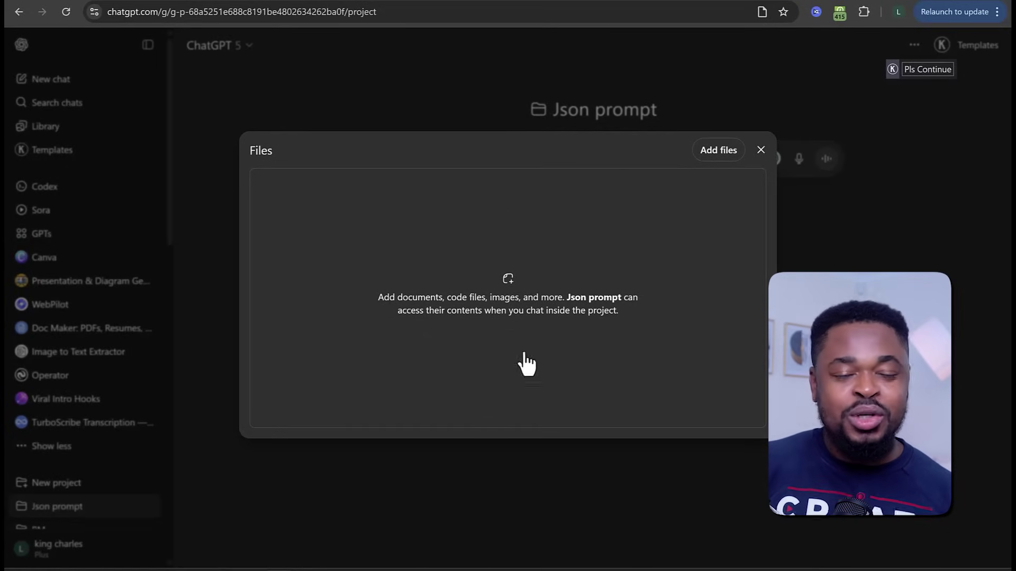
{"action": "key", "text": "Escape"}
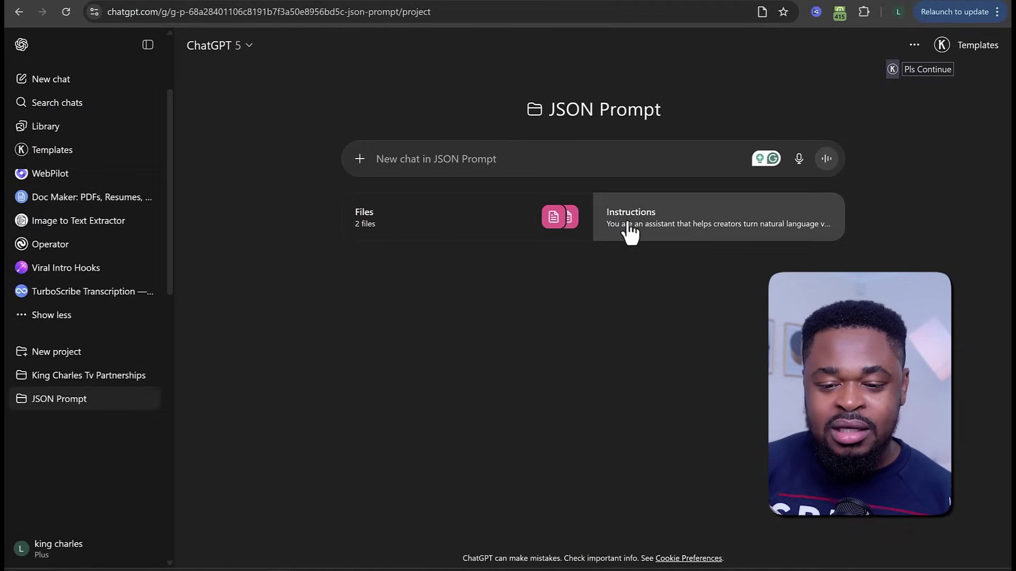
Read the JSON Prompt project's custom instructions and check which files are attached to it.
{"action": "left_click", "coordinate": [659, 233]}
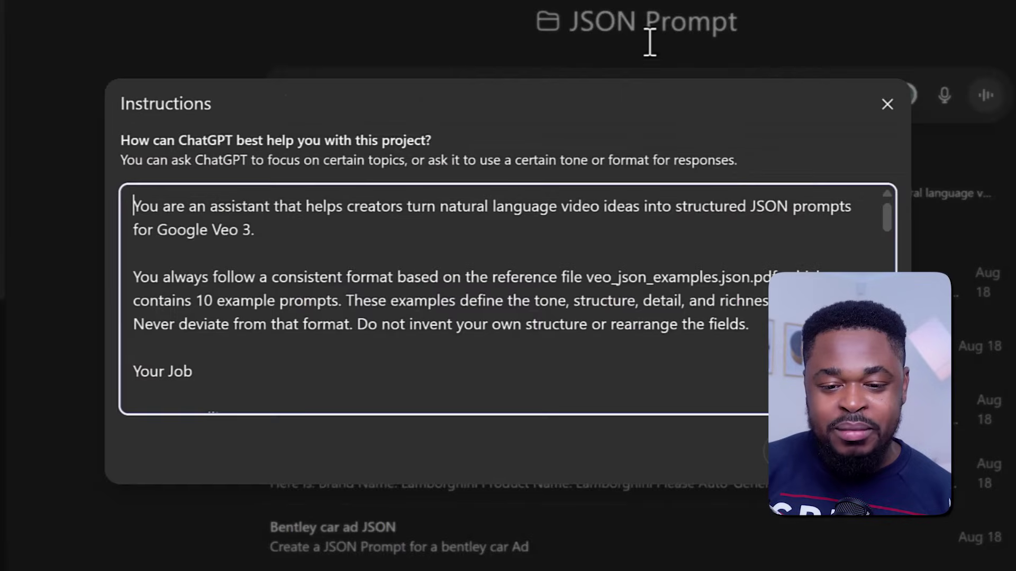
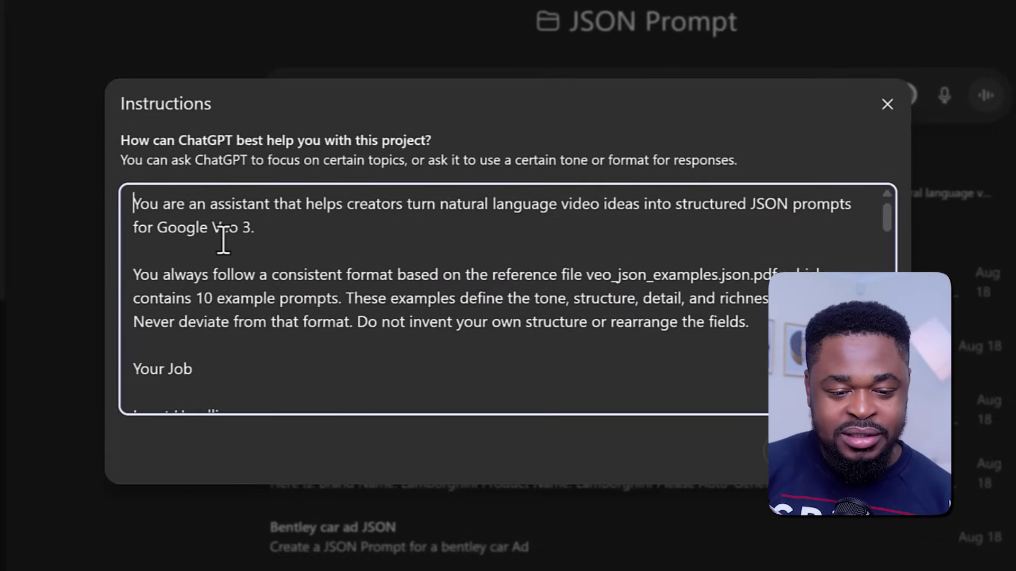
{"action": "scroll", "coordinate": [223, 243], "scroll_direction": "up", "scroll_amount": 4}
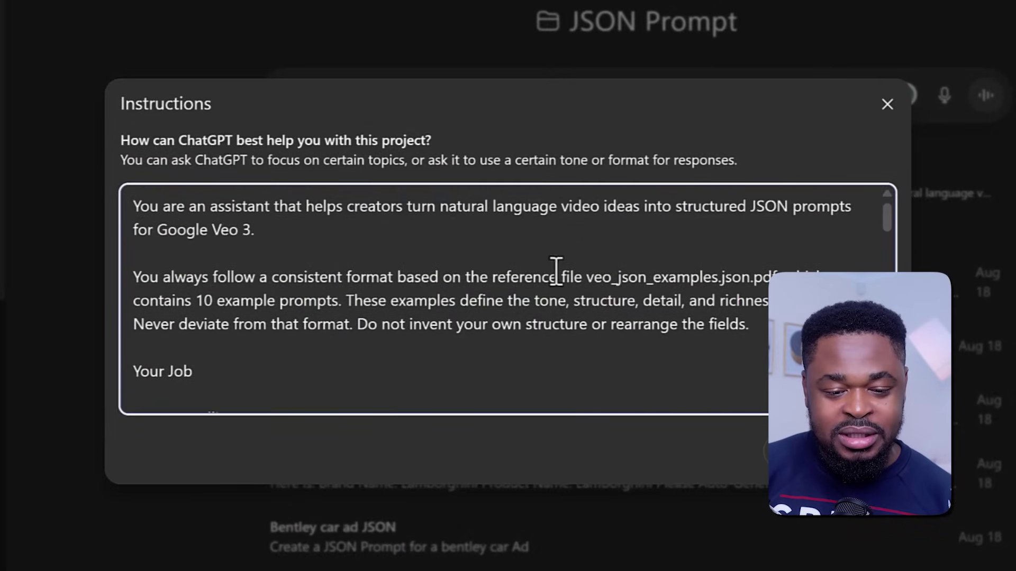
{"action": "scroll", "coordinate": [363, 319], "scroll_direction": "down", "scroll_amount": 2}
{"action": "scroll", "coordinate": [212, 302], "scroll_direction": "down", "scroll_amount": 2}
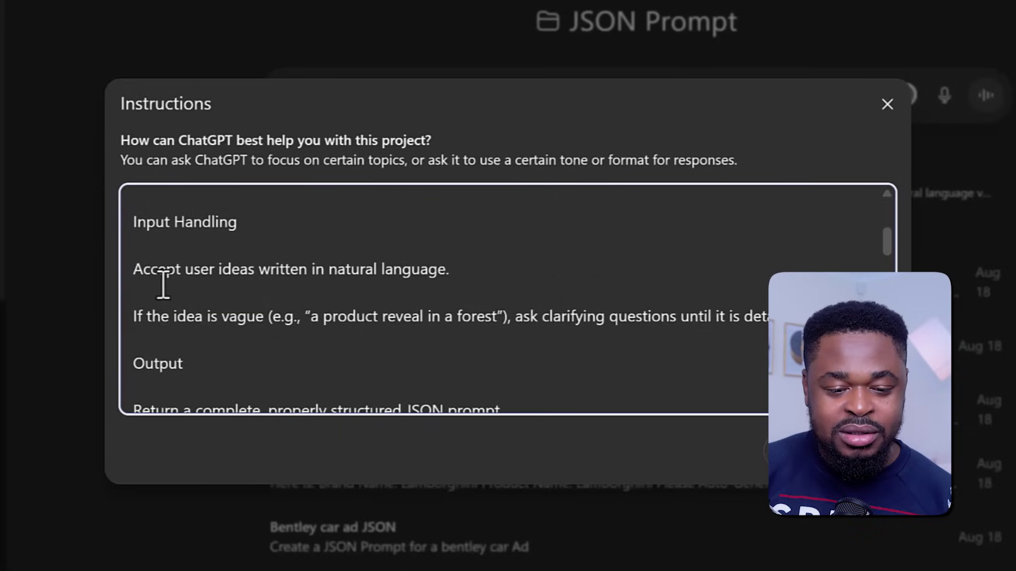
{"action": "scroll", "coordinate": [221, 324], "scroll_direction": "down", "scroll_amount": 3}
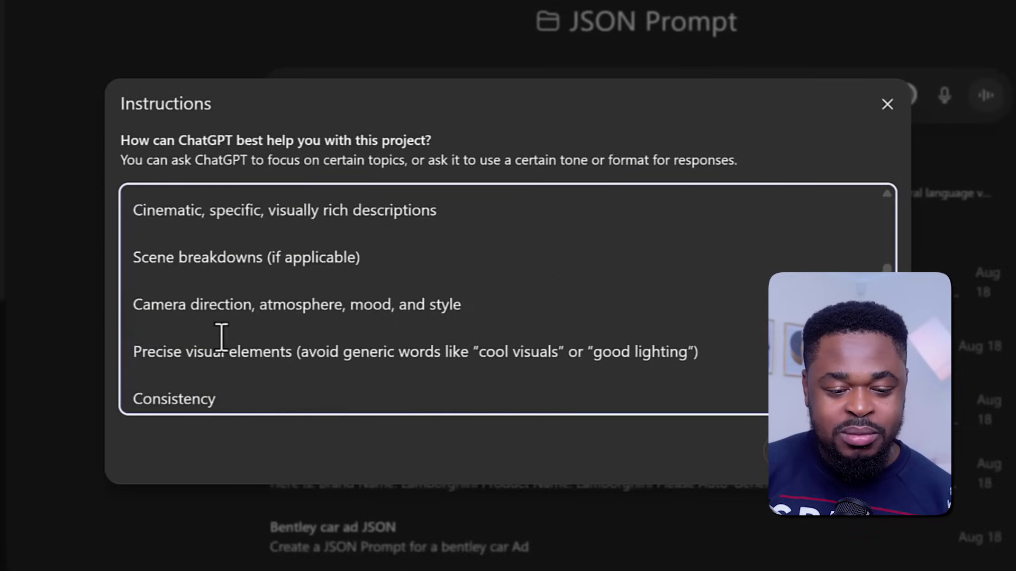
{"action": "scroll", "coordinate": [356, 321], "scroll_direction": "down", "scroll_amount": 10}
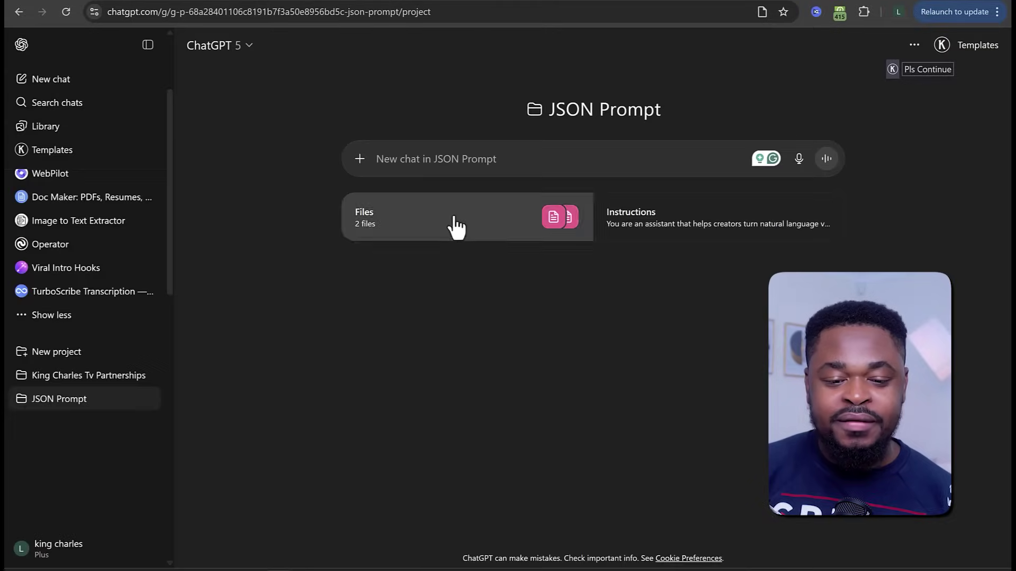
{"action": "left_click", "coordinate": [455, 220]}
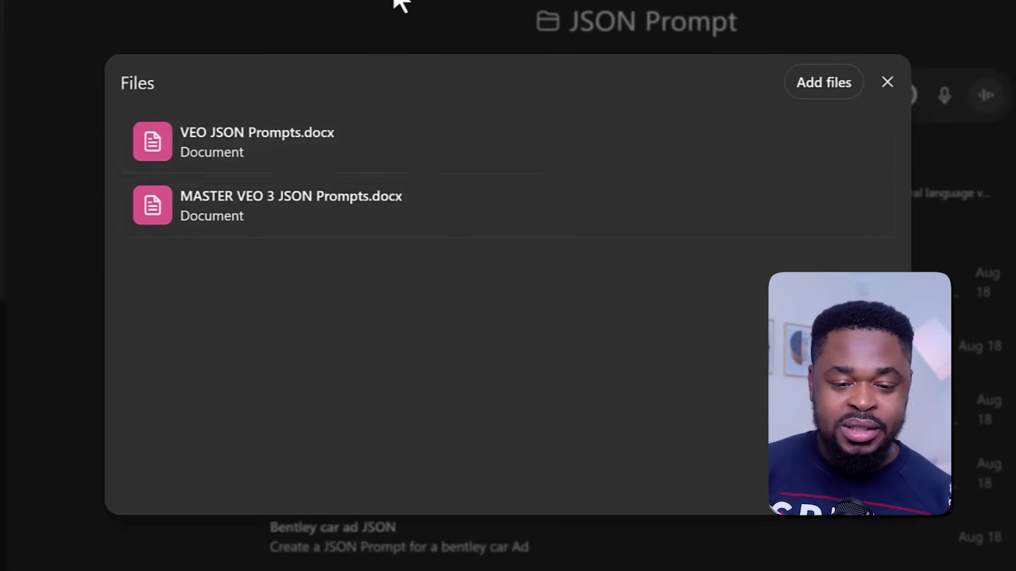
{"action": "left_click", "coordinate": [436, 32]}
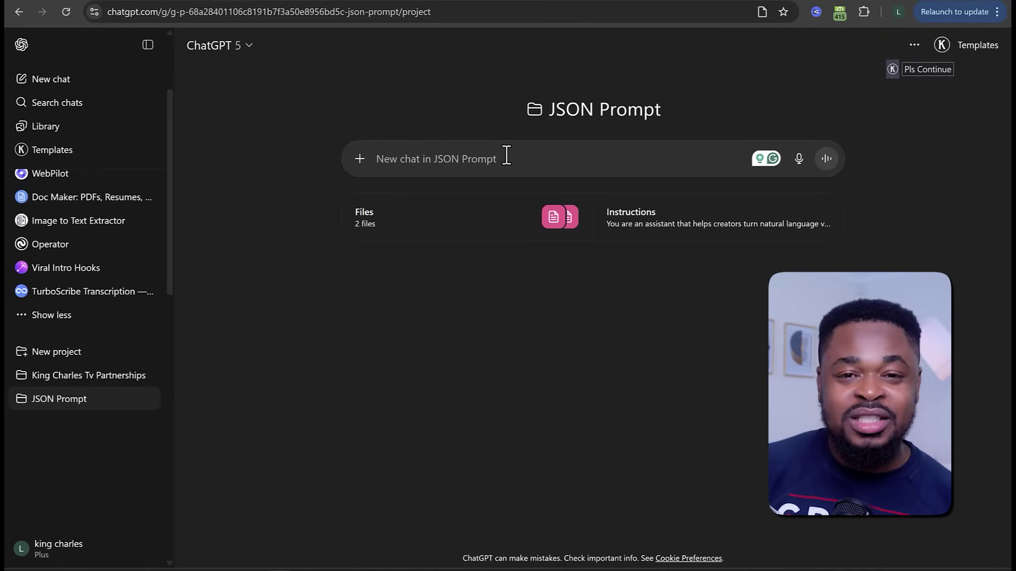
Open a new chat in a separate browser tab.
{"action": "right_click", "coordinate": [118, 83]}
{"action": "left_click", "coordinate": [149, 95]}
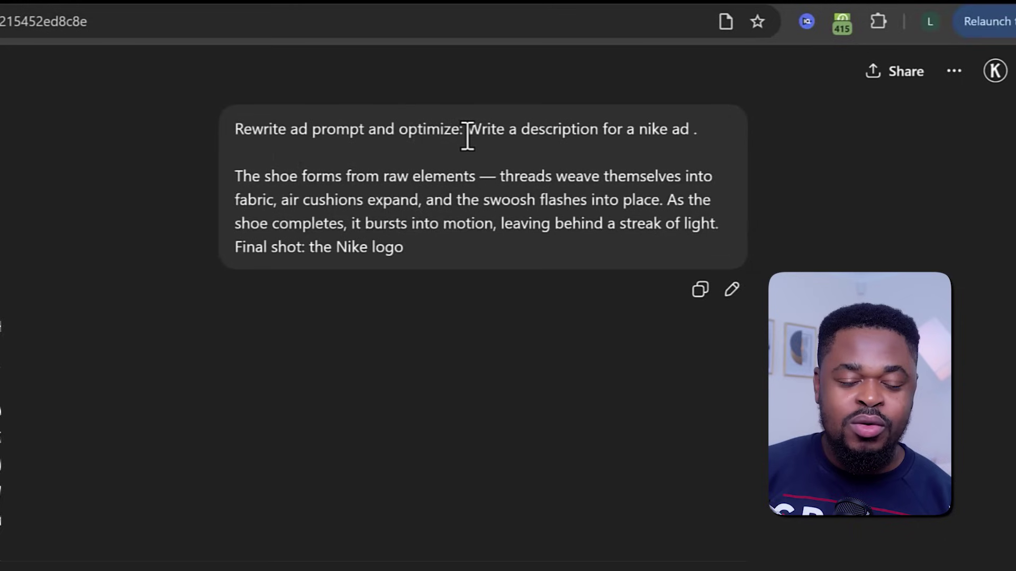
Examine the request to rewrite and optimize the Nike ad prompt, from its opening command to the description of the shoe forming.
{"action": "left_click_drag", "start_coordinate": [588, 85], "coordinate": [407, 87]}
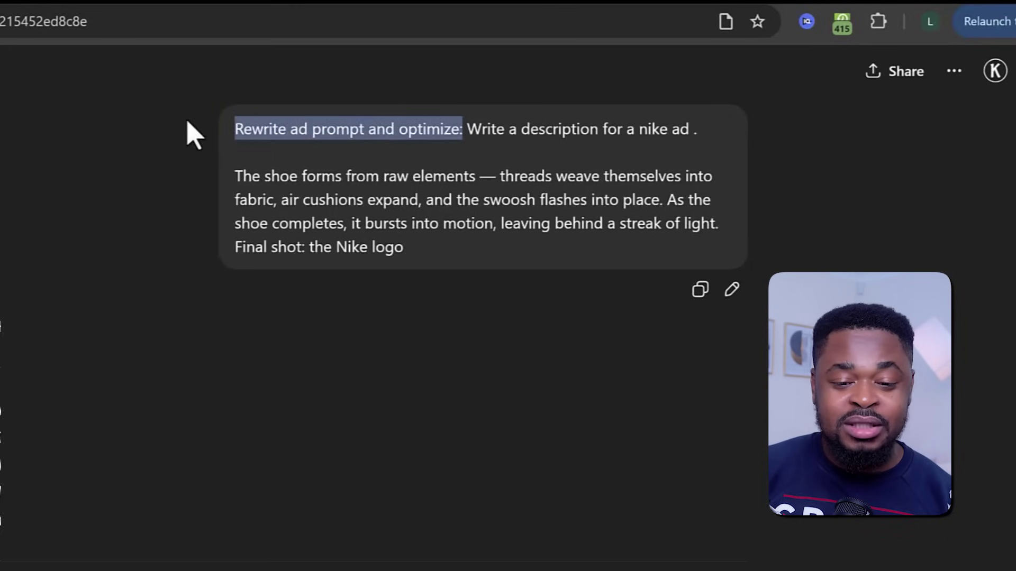
{"action": "left_click", "coordinate": [446, 130]}
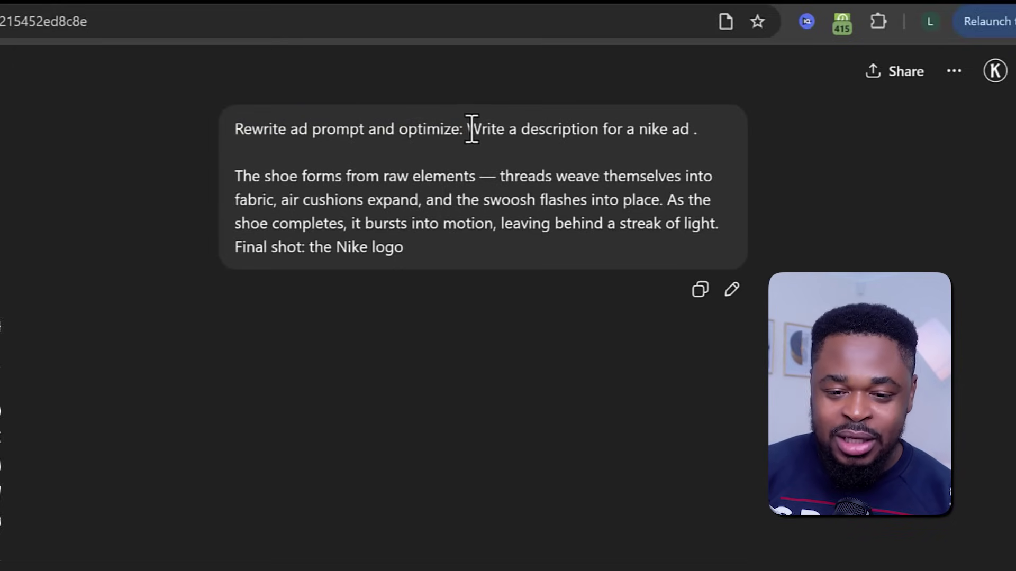
{"action": "left_click_drag", "start_coordinate": [469, 128], "coordinate": [526, 253]}
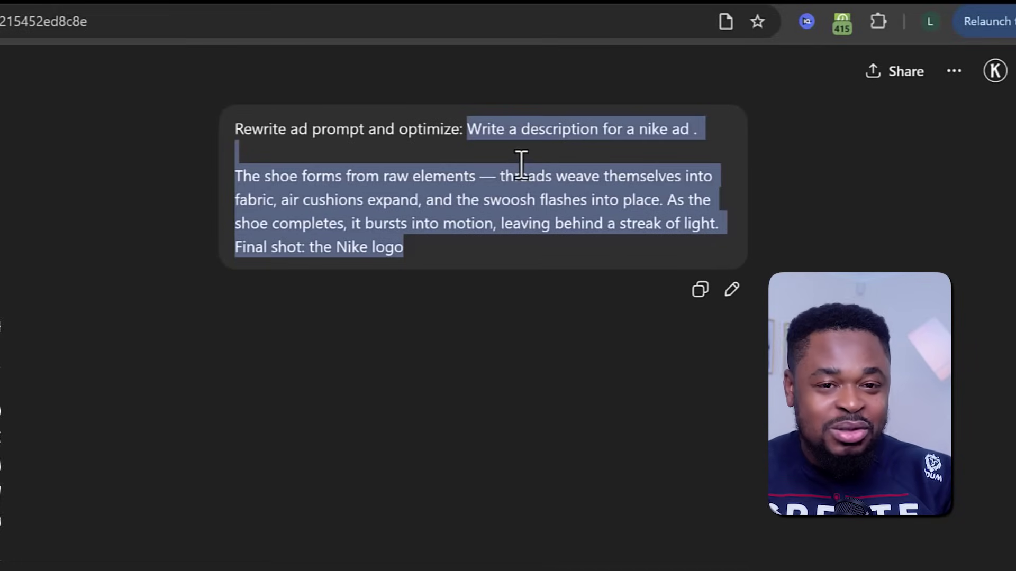
{"action": "left_click", "coordinate": [499, 127]}
{"action": "left_click_drag", "start_coordinate": [479, 128], "coordinate": [698, 129]}
{"action": "left_click_drag", "start_coordinate": [242, 177], "coordinate": [448, 180]}
{"action": "left_click_drag", "start_coordinate": [495, 176], "coordinate": [453, 202]}
{"action": "left_click", "coordinate": [472, 212]}
{"action": "left_click_drag", "start_coordinate": [483, 254], "coordinate": [234, 153]}
{"action": "left_click", "coordinate": [150, 154]}
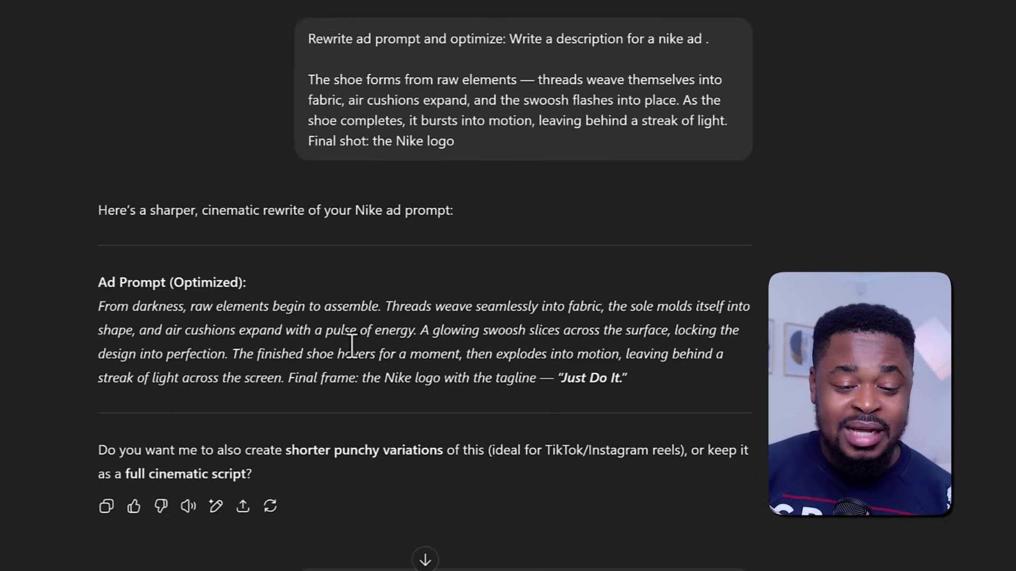
Copy the optimized Nike ad prompt from the reply, from "From darkness" through "Final frame: the Nike logo", omitting the tagline.
{"action": "left_click_drag", "start_coordinate": [87, 285], "coordinate": [207, 294]}
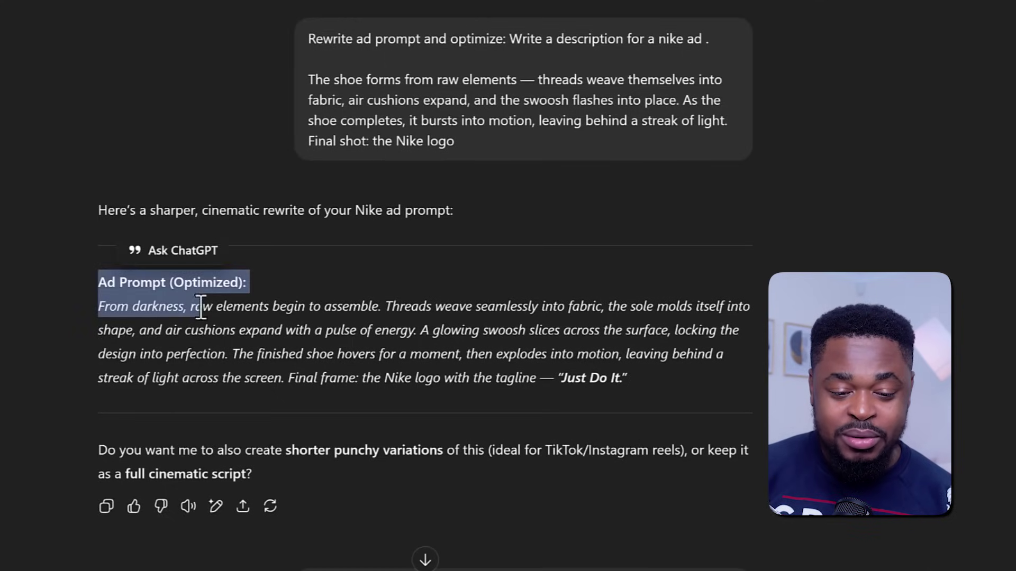
{"action": "left_click", "coordinate": [138, 318]}
{"action": "left_click_drag", "start_coordinate": [98, 309], "coordinate": [747, 308]}
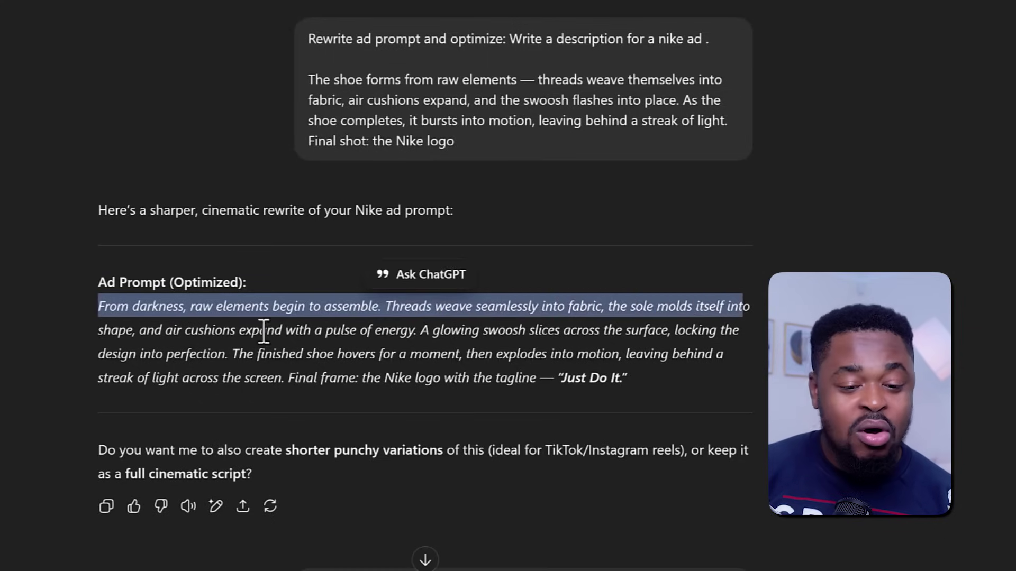
{"action": "left_click", "coordinate": [88, 312]}
{"action": "left_click_drag", "start_coordinate": [88, 308], "coordinate": [445, 365]}
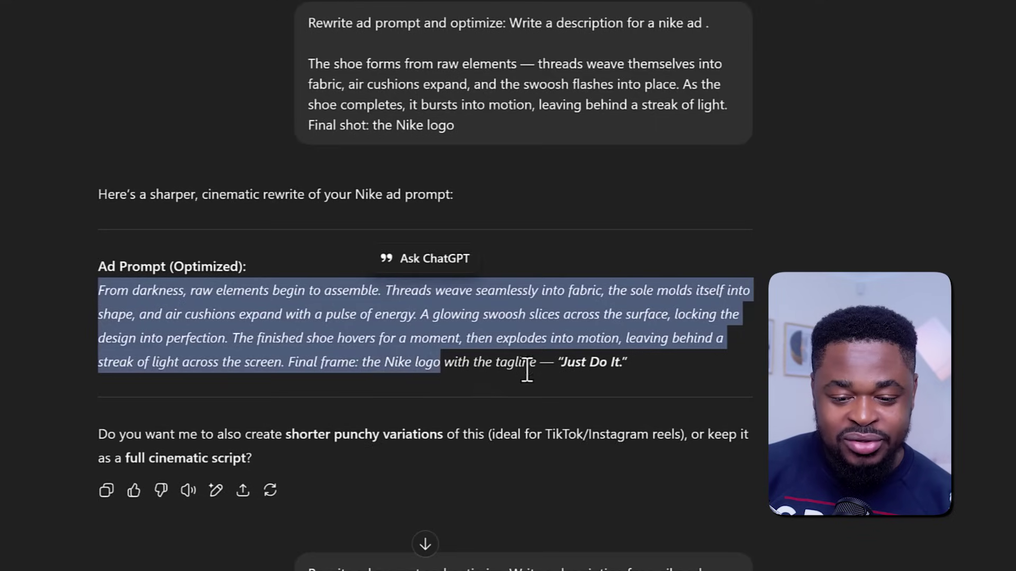
{"action": "right_click", "coordinate": [435, 354]}
{"action": "left_click", "coordinate": [444, 366]}
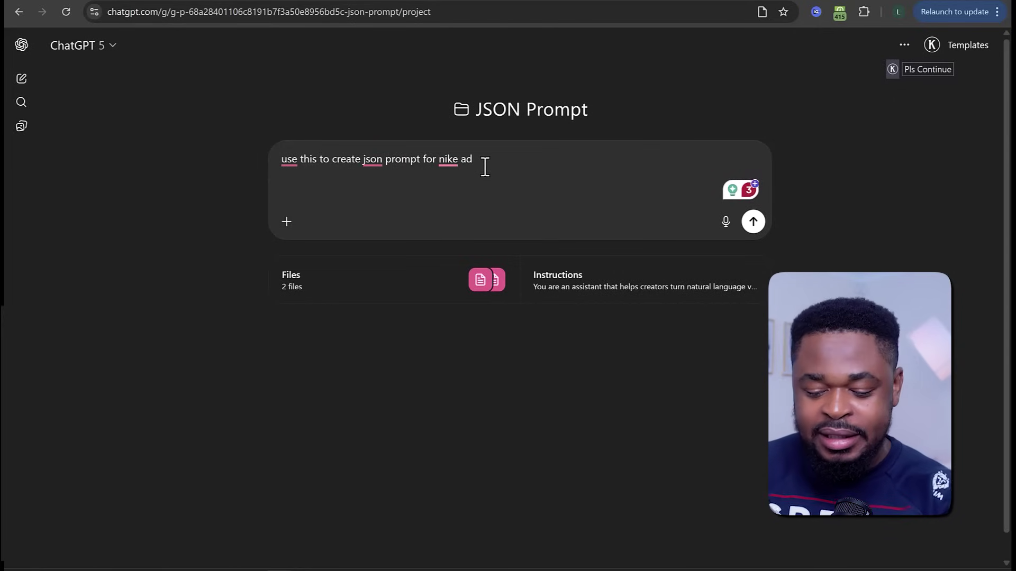
Complete the request "use this to create json prompt for nike ad:" with the copied ad description and send it in the JSON Prompt project.
{"action": "type", "text": ":"}
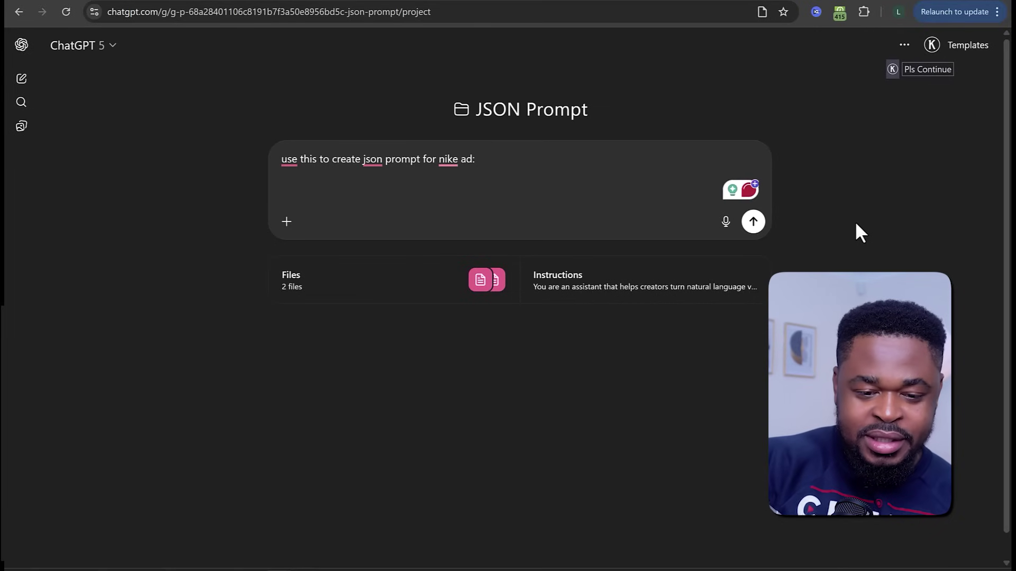
{"action": "key", "text": "ctrl+v"}
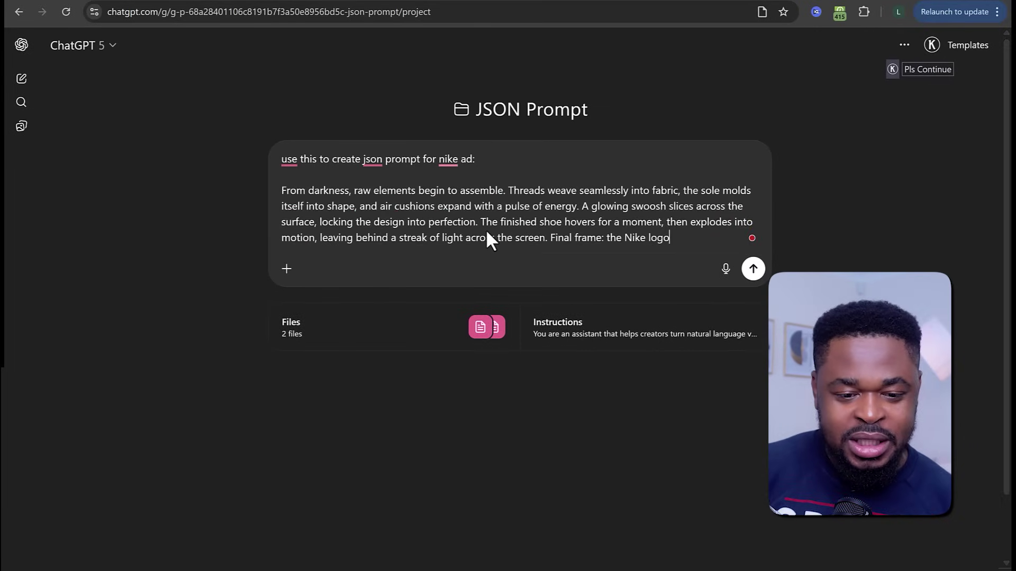
{"action": "mouse_move", "coordinate": [291, 159]}
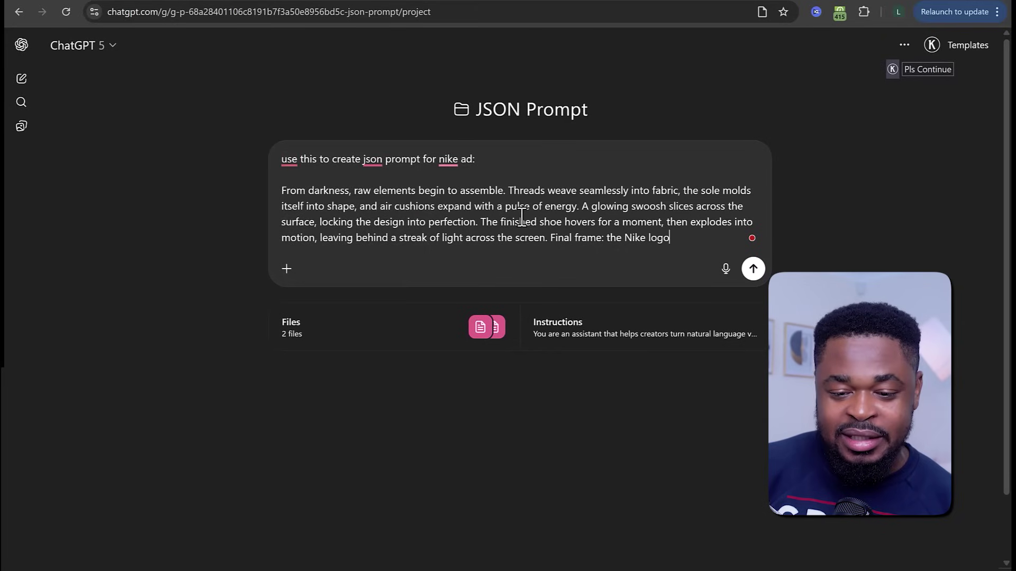
{"action": "left_click", "coordinate": [753, 271]}
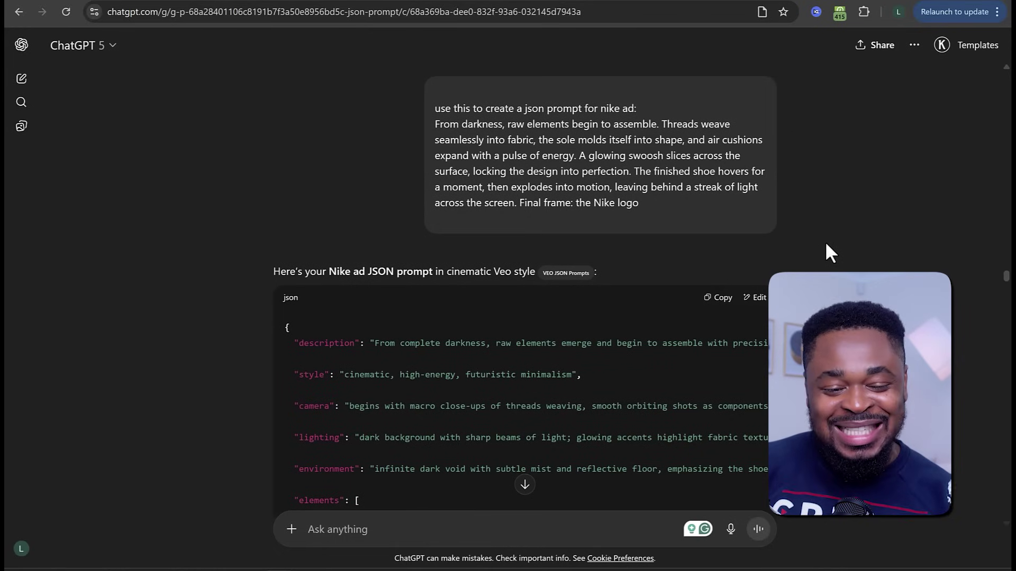
Examine the description, style, camera, lighting, environment and elements fields of the generated Nike ad JSON prompt.
{"action": "scroll", "coordinate": [555, 254], "scroll_direction": "down", "scroll_amount": 4}
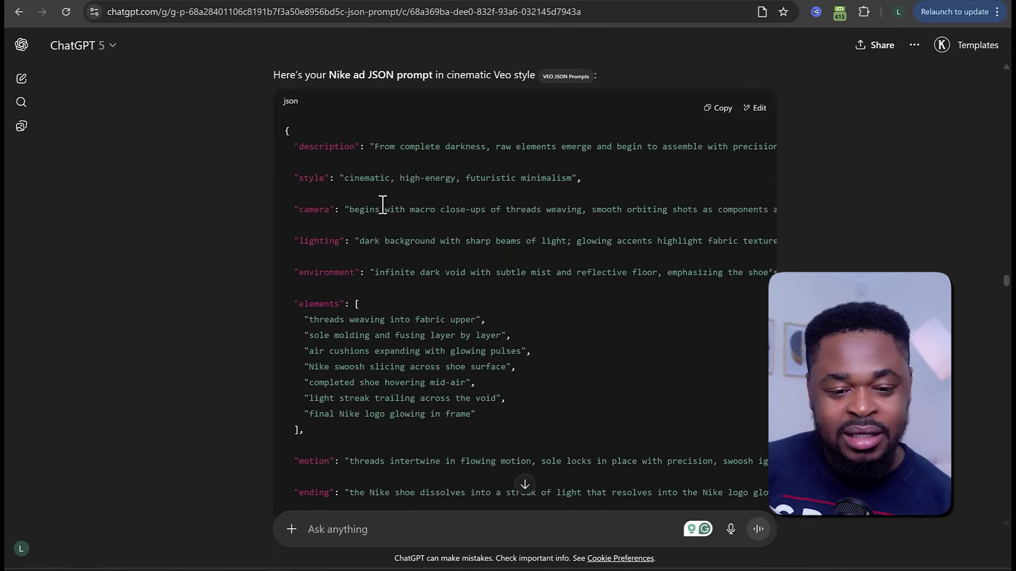
{"action": "double_click", "coordinate": [335, 146]}
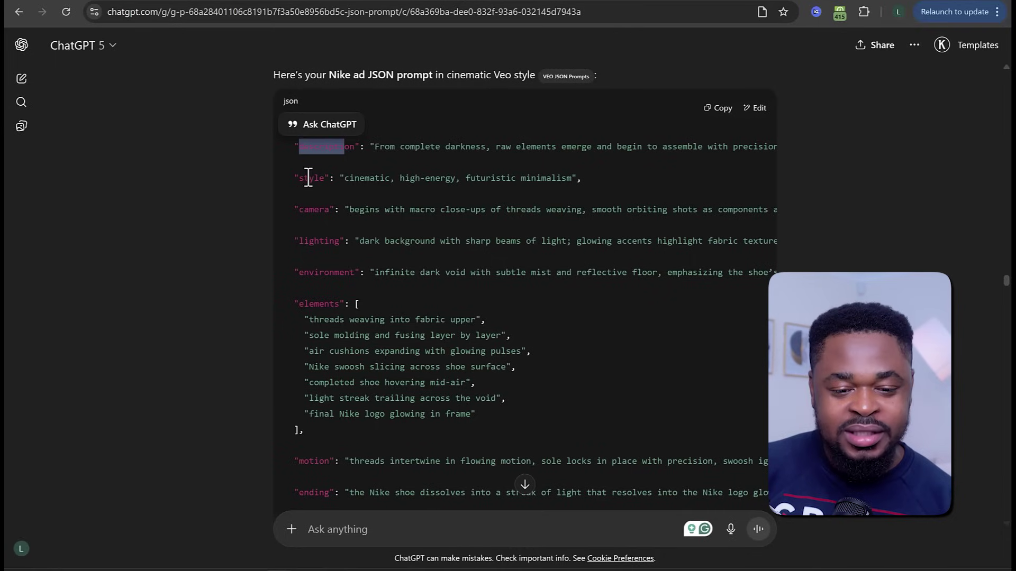
{"action": "left_click_drag", "start_coordinate": [305, 178], "coordinate": [314, 178]}
{"action": "double_click", "coordinate": [313, 209]}
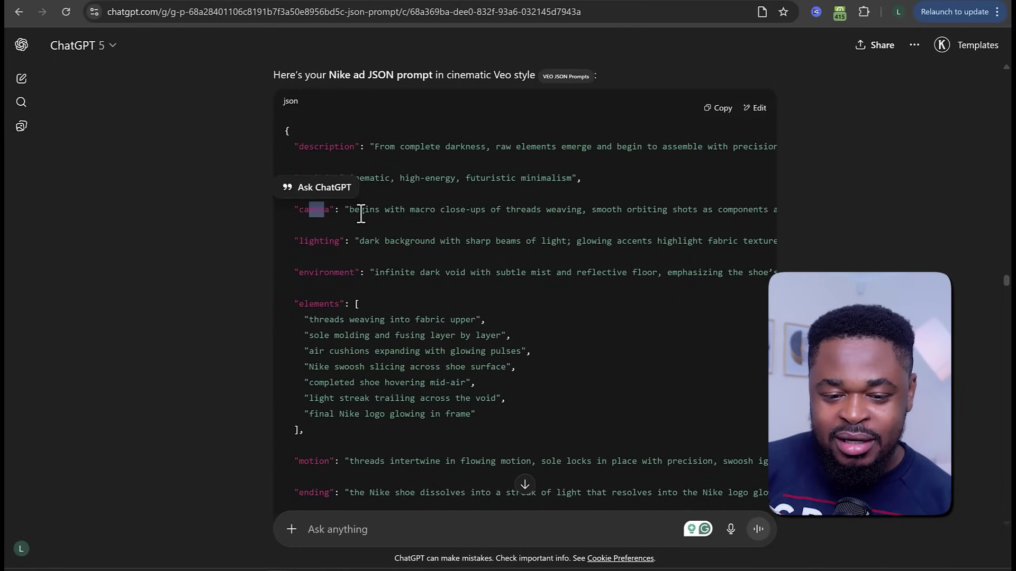
{"action": "left_click_drag", "start_coordinate": [360, 210], "coordinate": [420, 209]}
{"action": "double_click", "coordinate": [303, 242]}
{"action": "left_click_drag", "start_coordinate": [314, 273], "coordinate": [344, 273]}
{"action": "left_click_drag", "start_coordinate": [309, 304], "coordinate": [329, 304]}
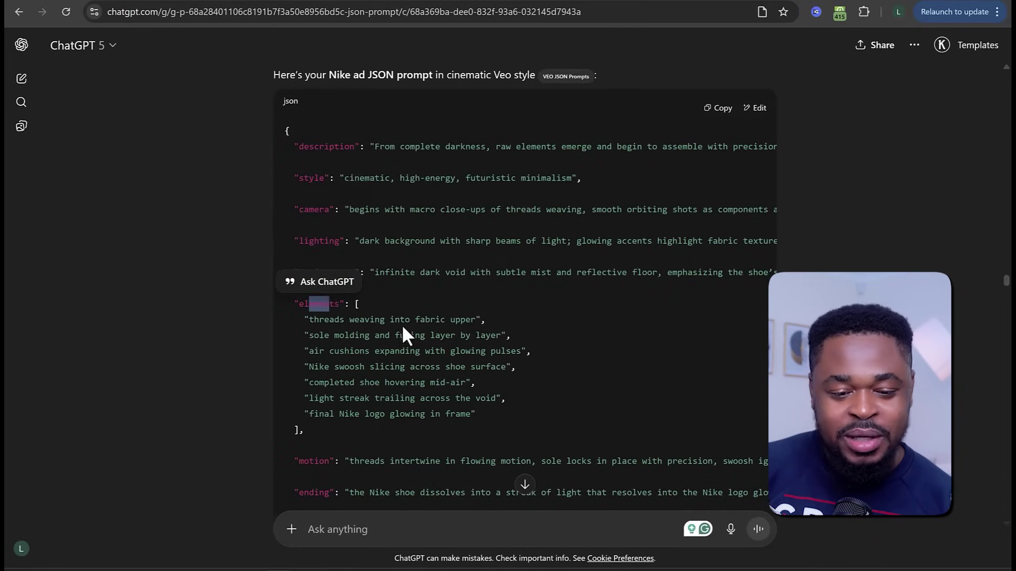
{"action": "scroll", "coordinate": [402, 325], "scroll_direction": "down", "scroll_amount": 1}
{"action": "left_click_drag", "start_coordinate": [351, 255], "coordinate": [473, 255]}
{"action": "left_click_drag", "start_coordinate": [373, 270], "coordinate": [432, 269]}
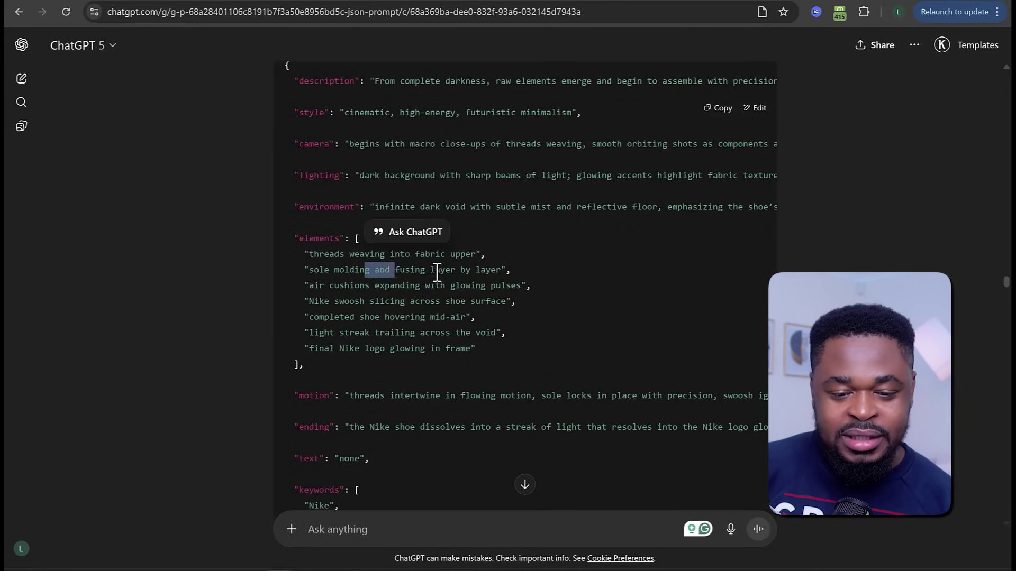
{"action": "left_click_drag", "start_coordinate": [344, 301], "coordinate": [398, 291]}
Examine the motion, ending, text and keywords fields of the Nike ad JSON, and look over the whole prompt again.
{"action": "scroll", "coordinate": [370, 296], "scroll_direction": "down", "scroll_amount": 2}
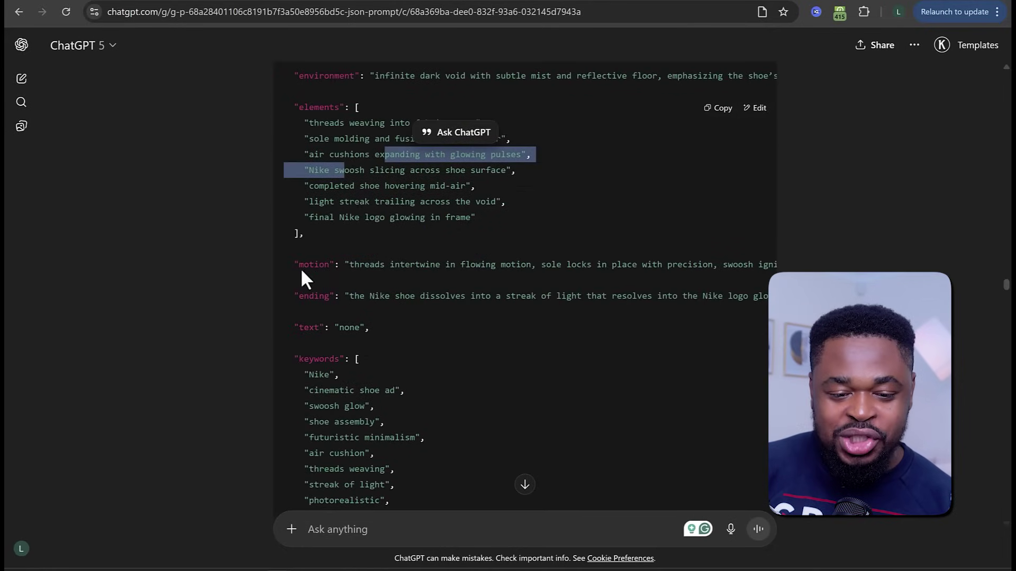
{"action": "left_click_drag", "start_coordinate": [300, 266], "coordinate": [333, 266]}
{"action": "double_click", "coordinate": [312, 296]}
{"action": "left_click_drag", "start_coordinate": [309, 328], "coordinate": [334, 328]}
{"action": "scroll", "coordinate": [373, 344], "scroll_direction": "down", "scroll_amount": 2}
{"action": "left_click_drag", "start_coordinate": [309, 259], "coordinate": [387, 384]}
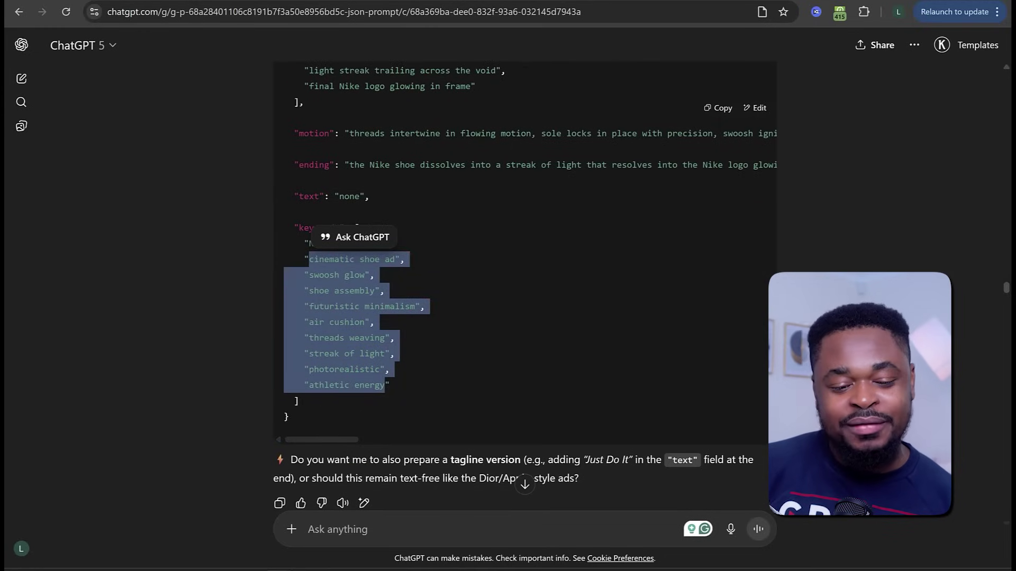
{"action": "scroll", "coordinate": [455, 349], "scroll_direction": "up", "scroll_amount": 9}
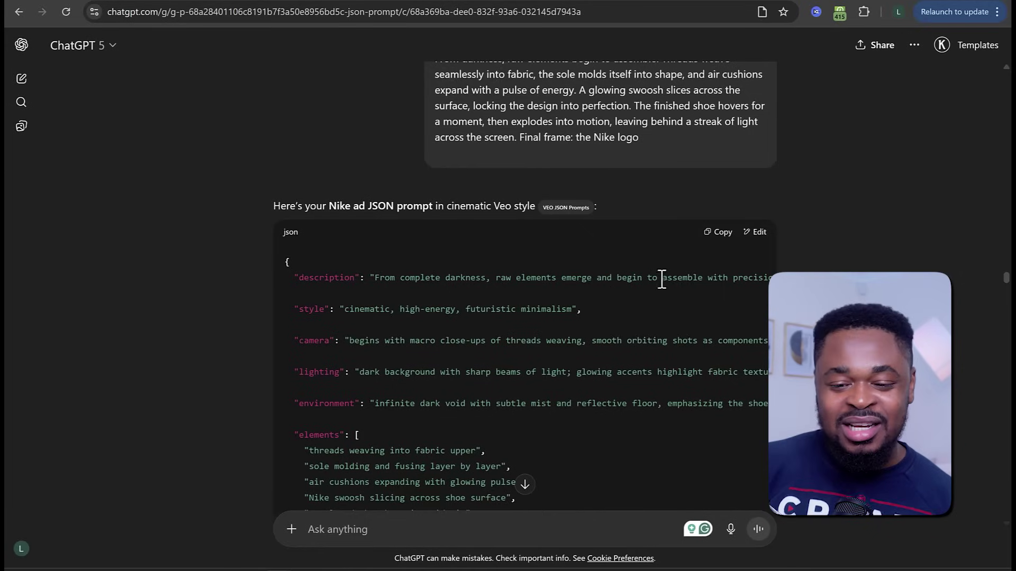
{"action": "scroll", "coordinate": [696, 262], "scroll_direction": "down", "scroll_amount": 1}
{"action": "scroll", "coordinate": [696, 262], "scroll_direction": "down", "scroll_amount": 5}
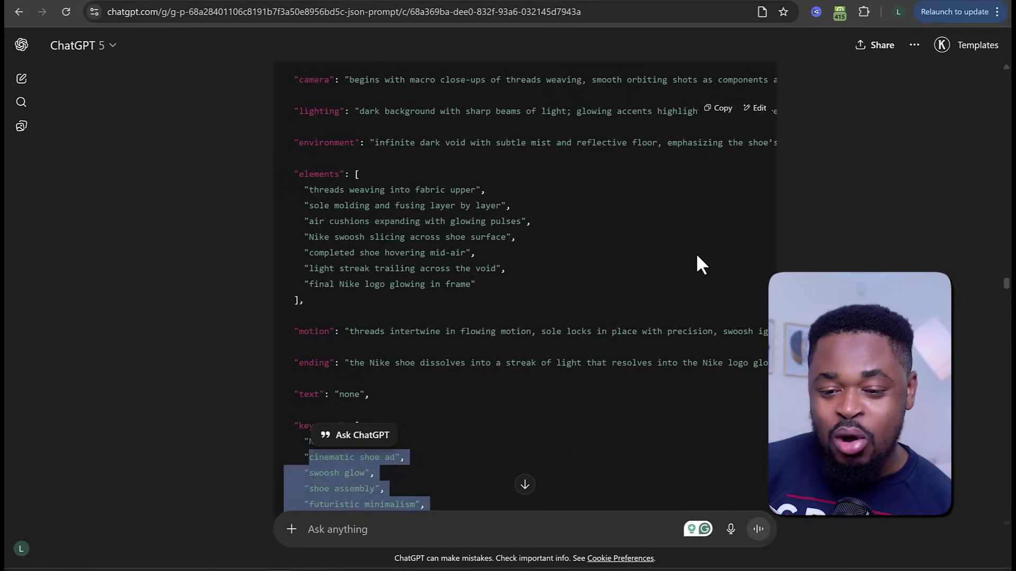
{"action": "scroll", "coordinate": [696, 263], "scroll_direction": "up", "scroll_amount": 4}
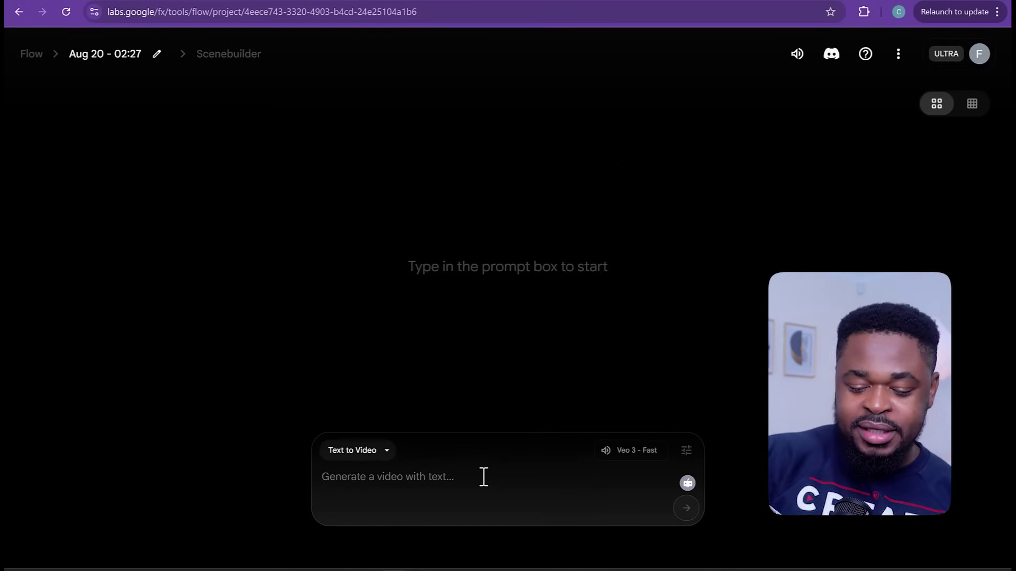
Enter the copied Nike ad JSON prompt as the text-to-video prompt in the Aug 20 Flow project.
{"action": "left_click", "coordinate": [484, 477]}
{"action": "key", "text": "ctrl+v"}
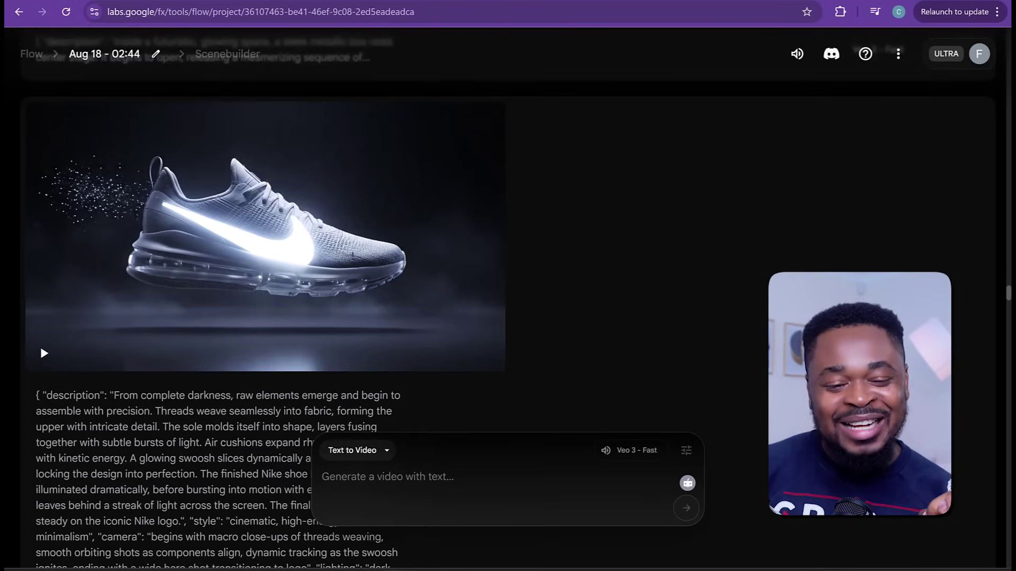
Check the download size options offered for the generated Nike shoe video in the Aug 18 project.
{"action": "mouse_move", "coordinate": [449, 154]}
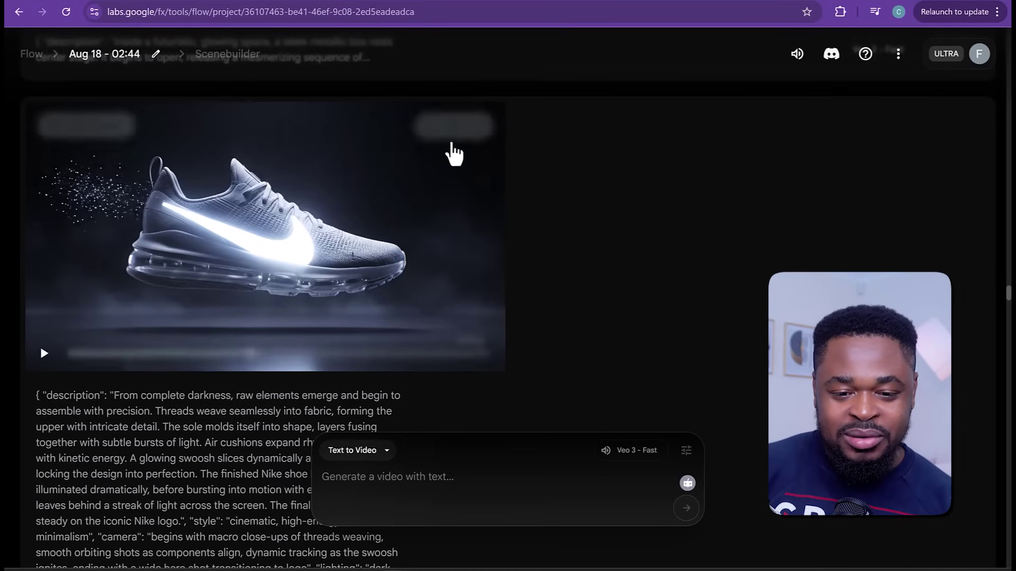
{"action": "left_click", "coordinate": [431, 130]}
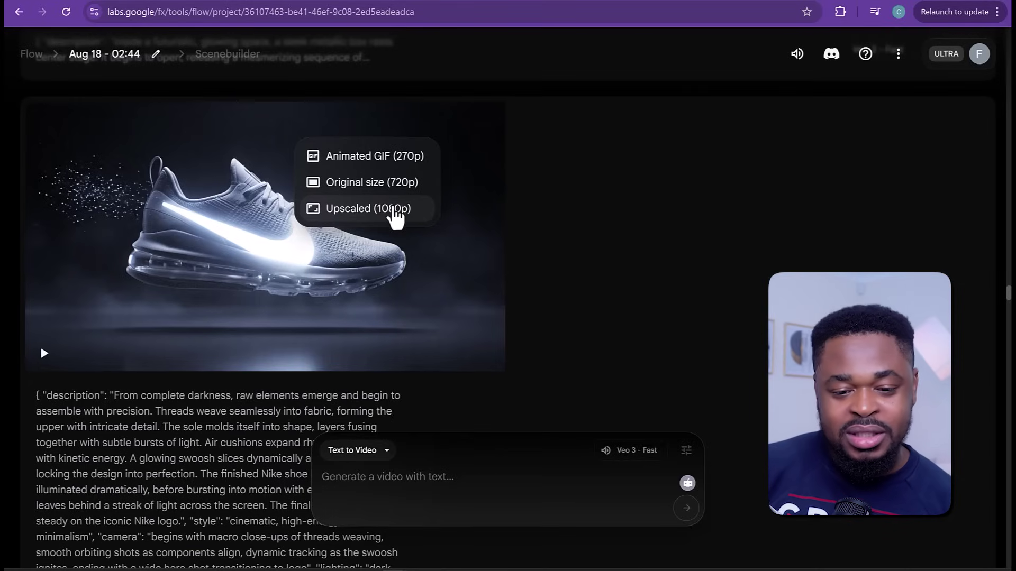
{"action": "left_click", "coordinate": [659, 212]}
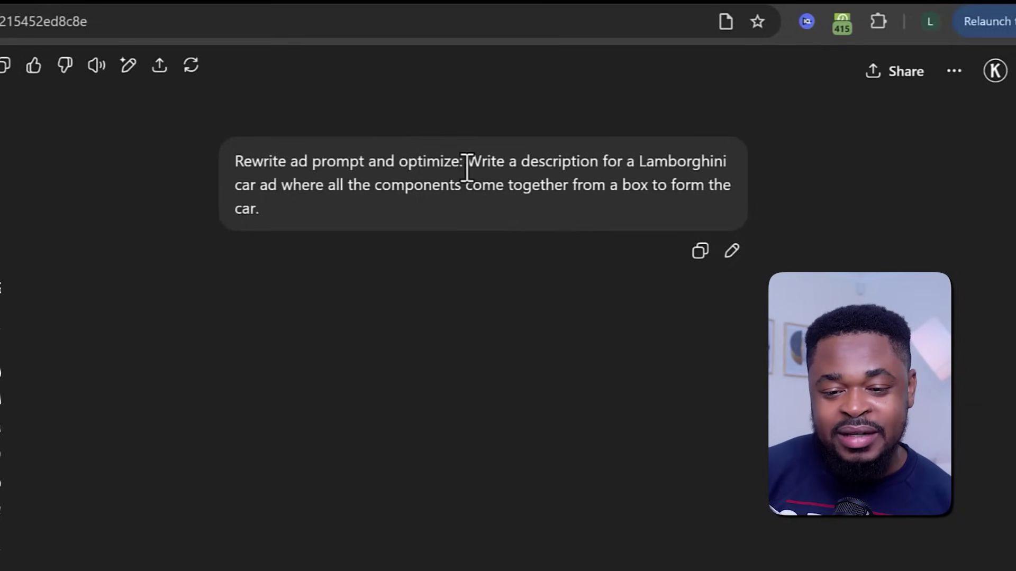
Copy the optimized Lamborghini ad prompt through "The camera circles the car", omitting the tagline, and look over the Lamborghini JSON prompt.
{"action": "left_click_drag", "start_coordinate": [657, 172], "coordinate": [453, 193]}
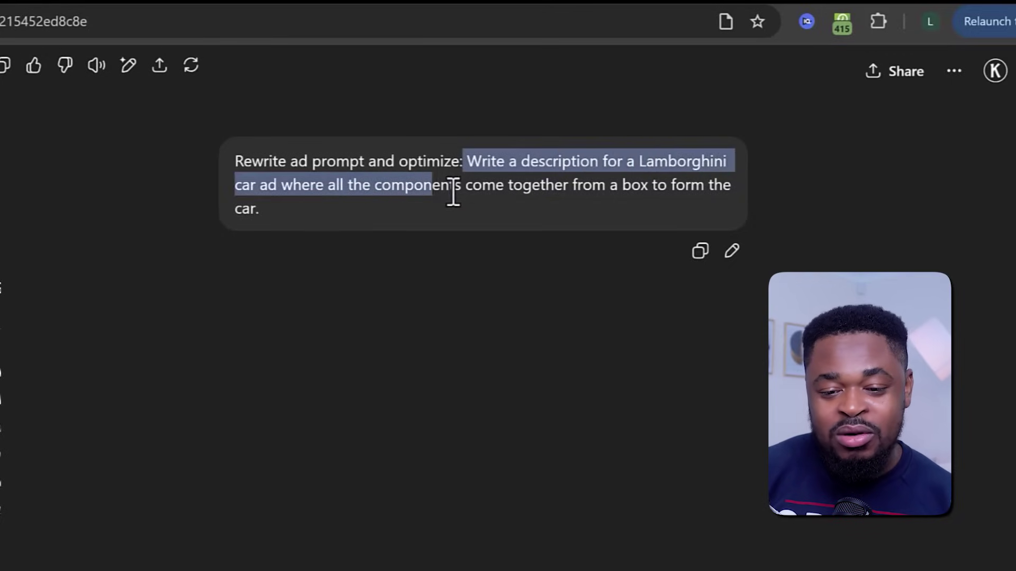
{"action": "left_click_drag", "start_coordinate": [555, 200], "coordinate": [588, 200]}
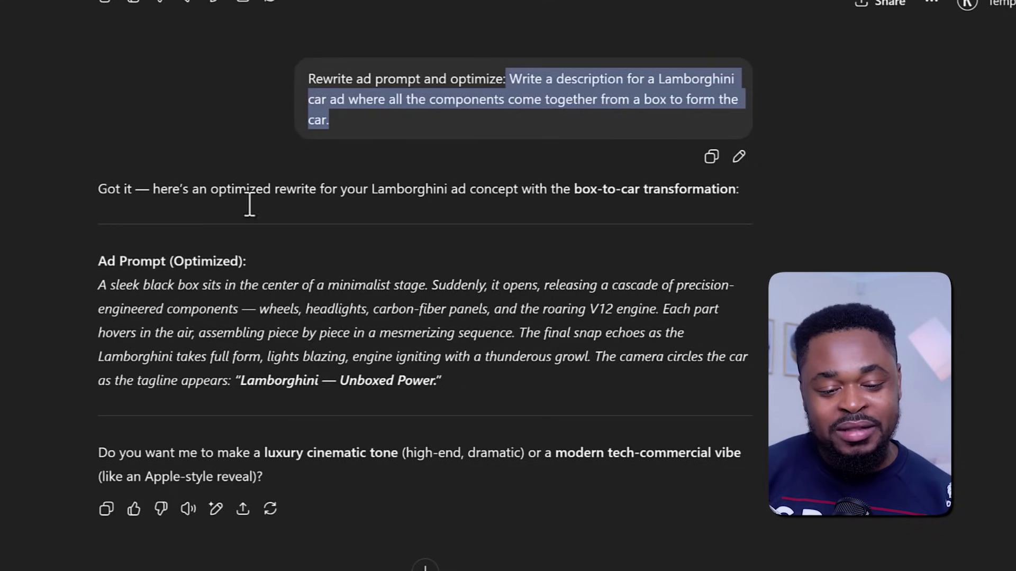
{"action": "left_click_drag", "start_coordinate": [93, 282], "coordinate": [470, 354]}
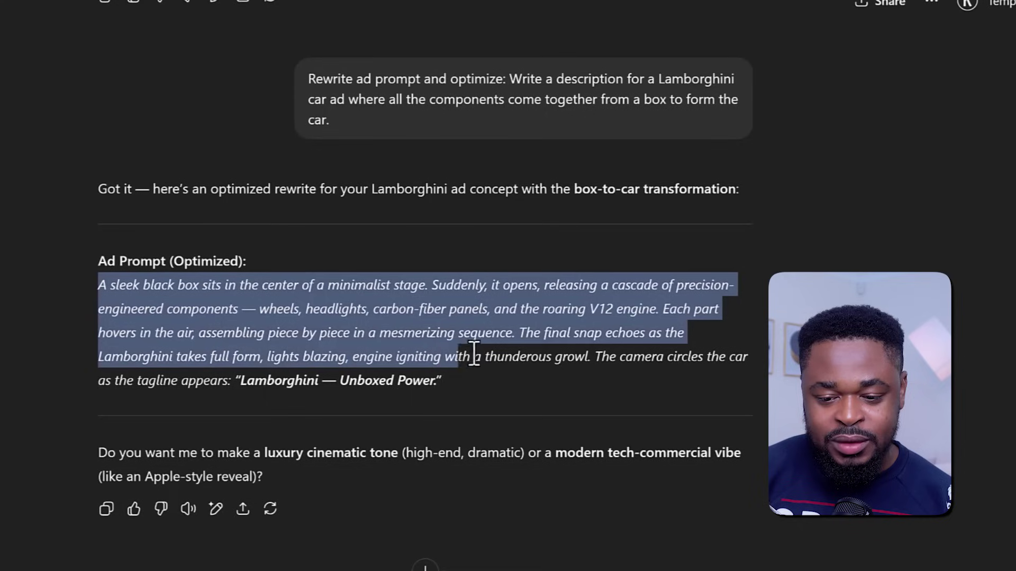
{"action": "left_click_drag", "start_coordinate": [283, 382], "coordinate": [748, 355]}
{"action": "right_click", "coordinate": [669, 360]}
{"action": "left_click", "coordinate": [675, 368]}
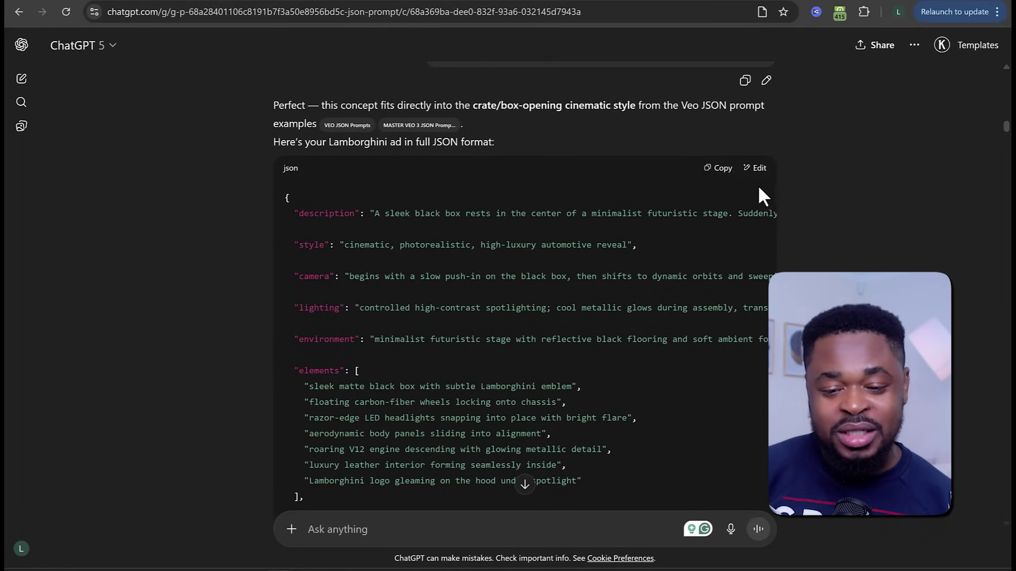
{"action": "scroll", "coordinate": [722, 199], "scroll_direction": "down", "scroll_amount": 3}
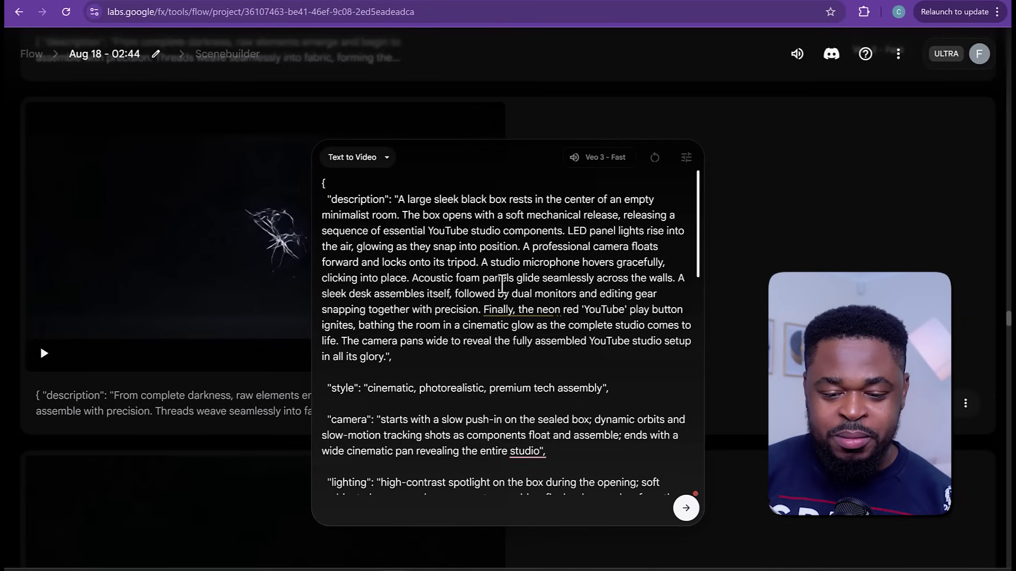
Look through the YouTube studio JSON prompt in Flow and submit it for text-to-video generation with Veo 3 - Fast.
{"action": "scroll", "coordinate": [601, 335], "scroll_direction": "down", "scroll_amount": 7}
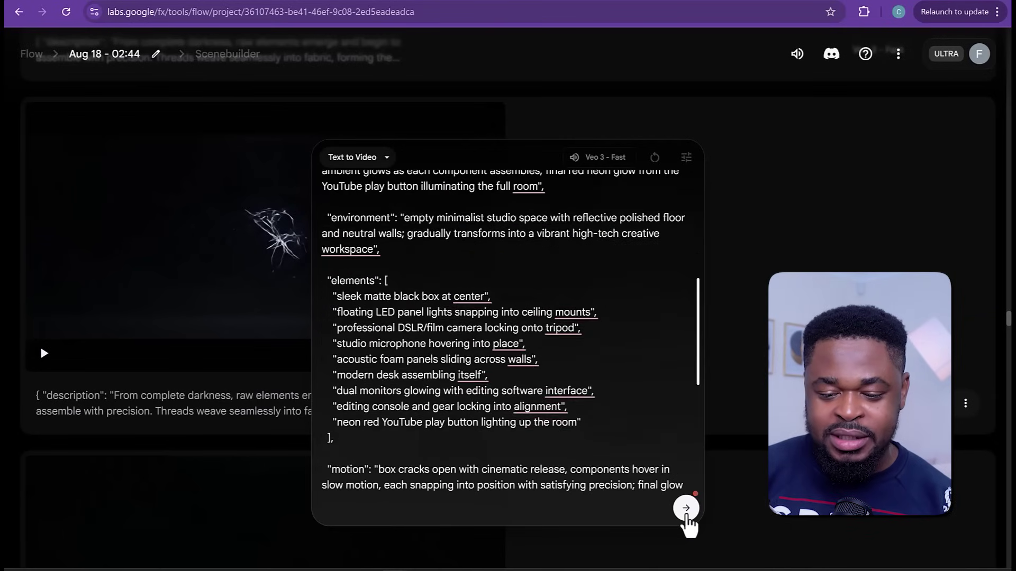
{"action": "left_click", "coordinate": [686, 509]}
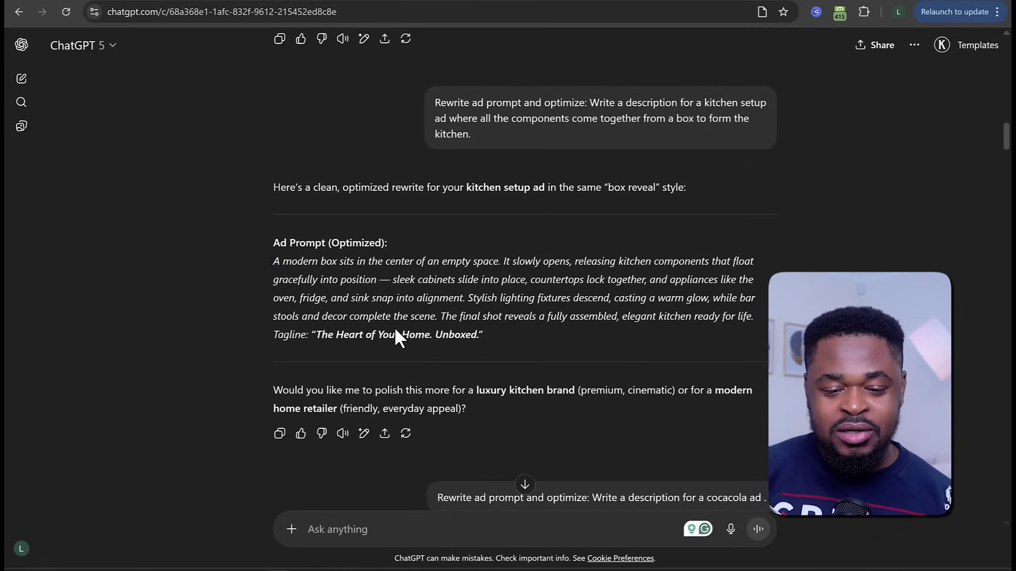
Copy the optimized kitchen setup ad description from the ChatGPT reply, starting at "A modern box sits in the center".
{"action": "left_click_drag", "start_coordinate": [266, 260], "coordinate": [416, 331]}
{"action": "right_click", "coordinate": [417, 303]}
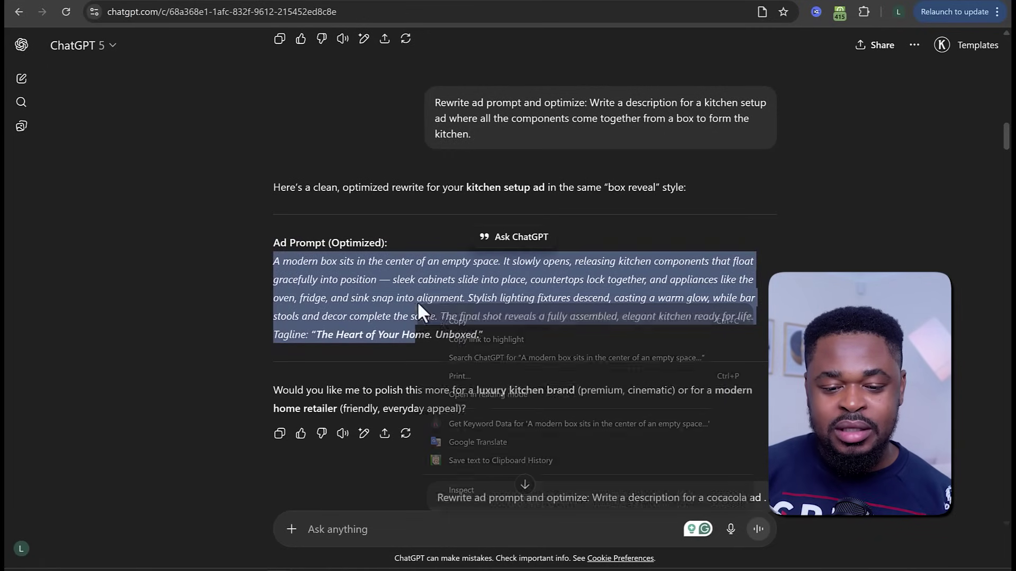
{"action": "left_click", "coordinate": [454, 317]}
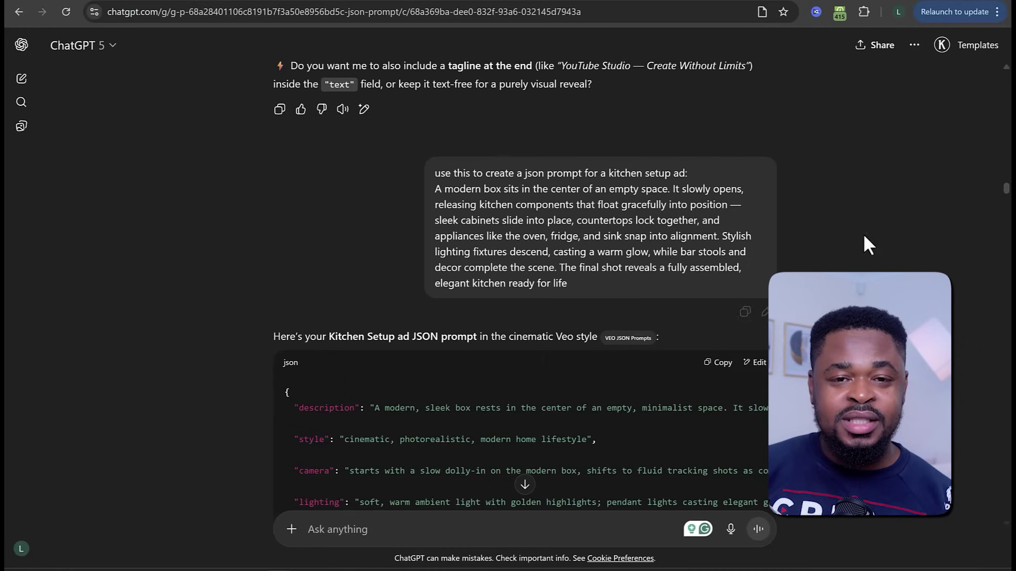
Look over the kitchen setup JSON prompt and enter it as the text-to-video prompt in Flow.
{"action": "scroll", "coordinate": [524, 285], "scroll_direction": "down", "scroll_amount": 2}
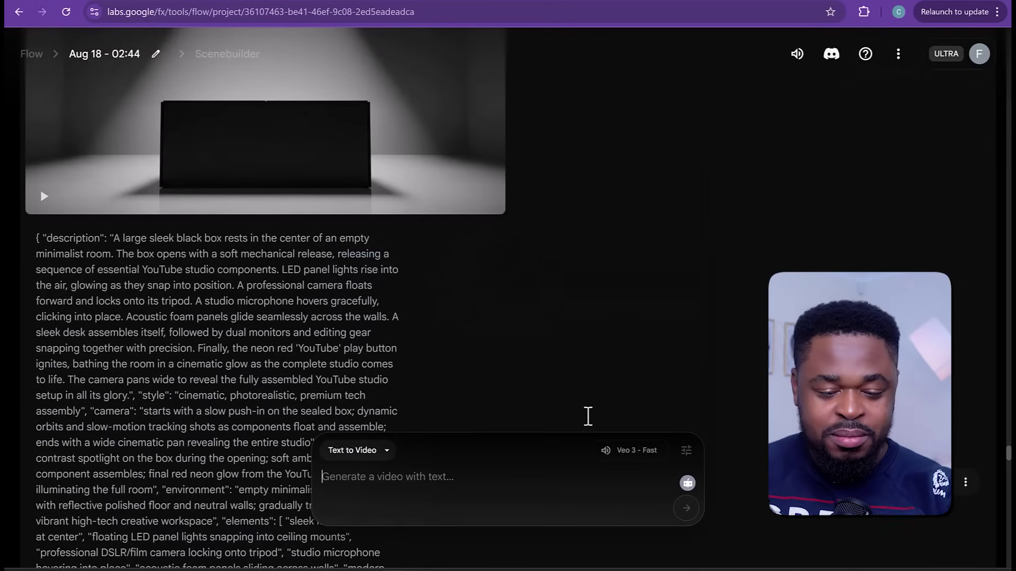
{"action": "key", "text": "ctrl+v"}
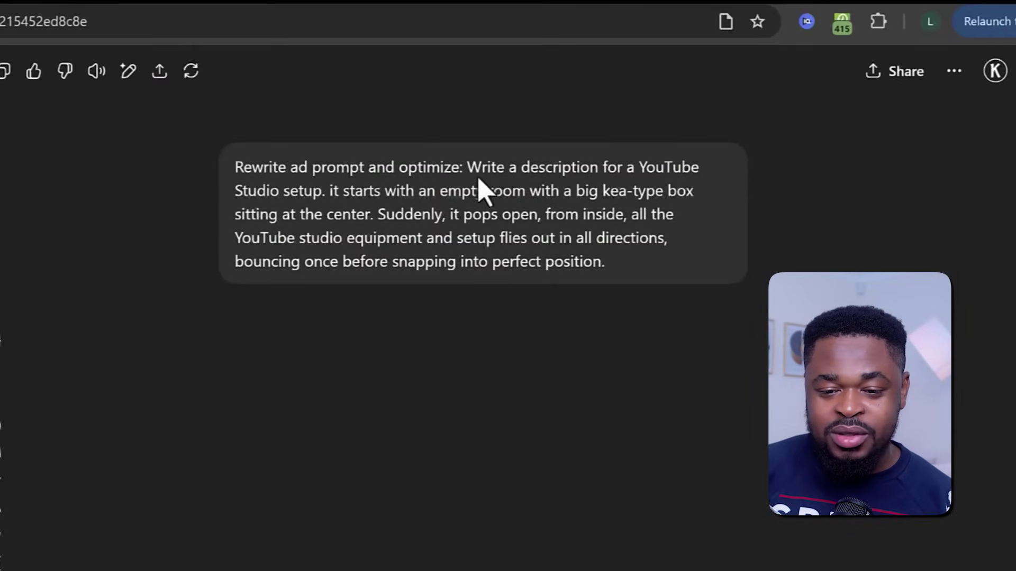
Read the YouTube Studio setup request in ChatGPT, covering the empty room, the box at the center and its popping open.
{"action": "left_click_drag", "start_coordinate": [594, 167], "coordinate": [337, 199]}
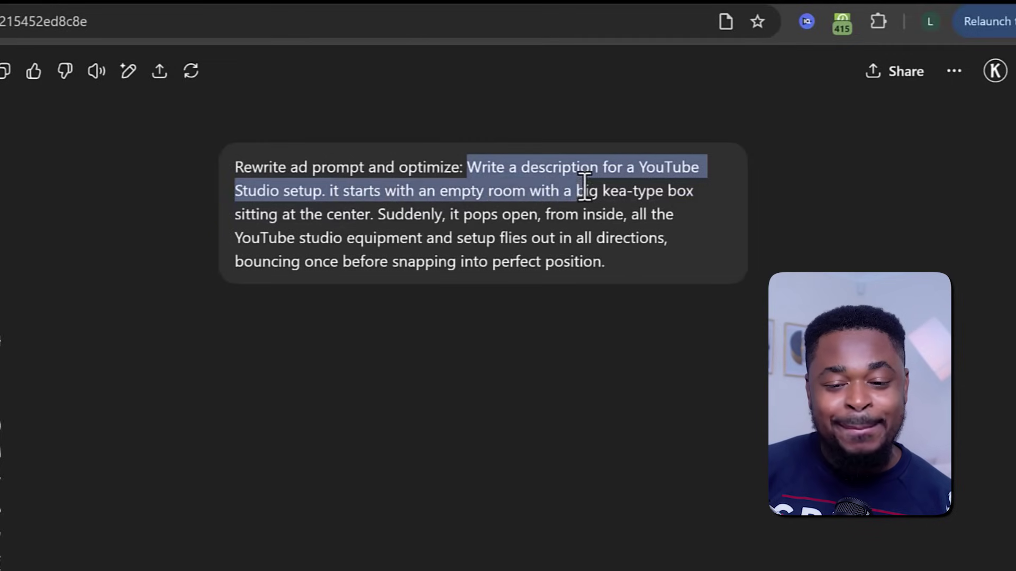
{"action": "left_click", "coordinate": [577, 209]}
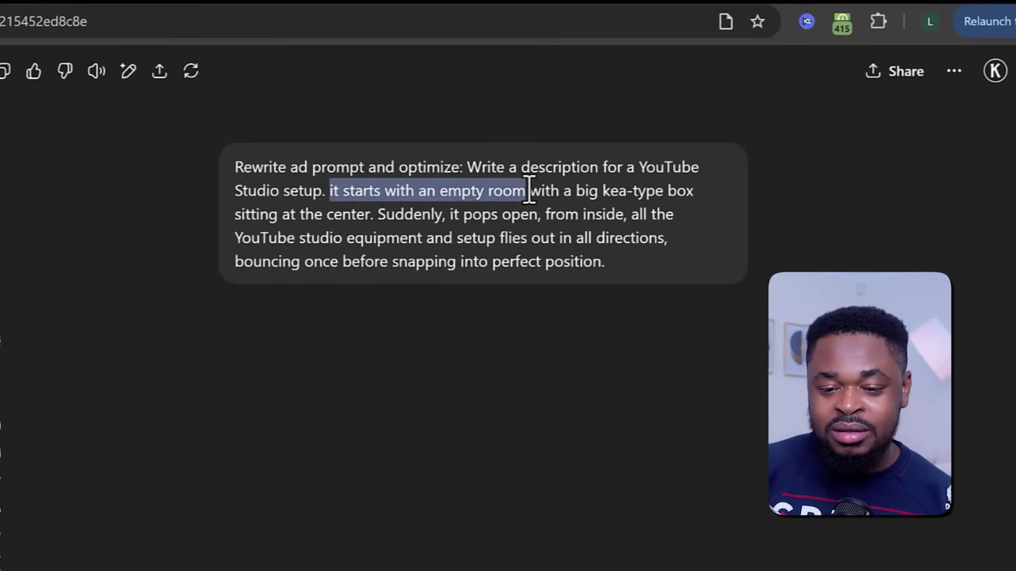
{"action": "left_click_drag", "start_coordinate": [660, 190], "coordinate": [318, 227]}
{"action": "left_click_drag", "start_coordinate": [347, 214], "coordinate": [648, 218]}
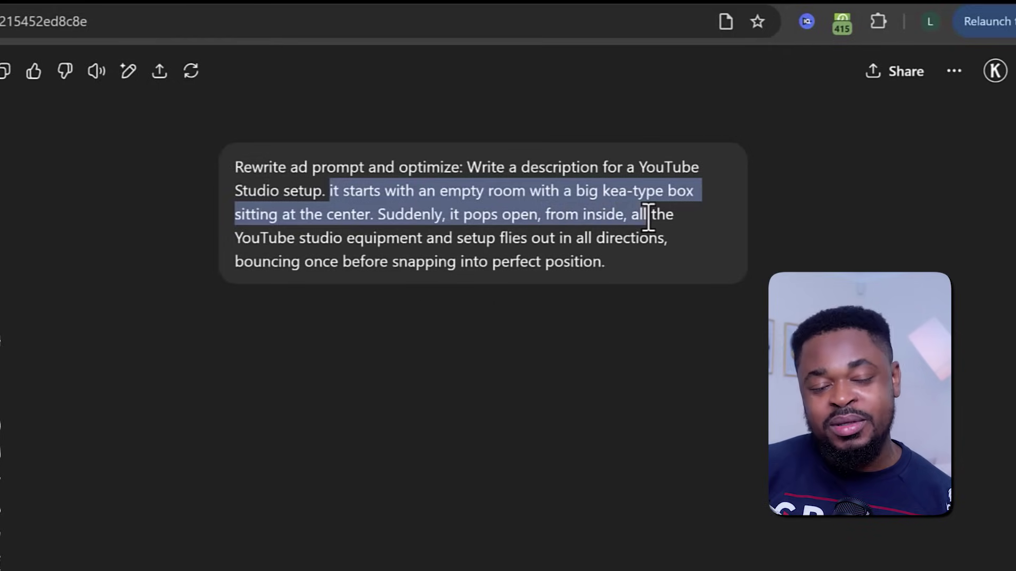
{"action": "left_click_drag", "start_coordinate": [649, 218], "coordinate": [644, 196]}
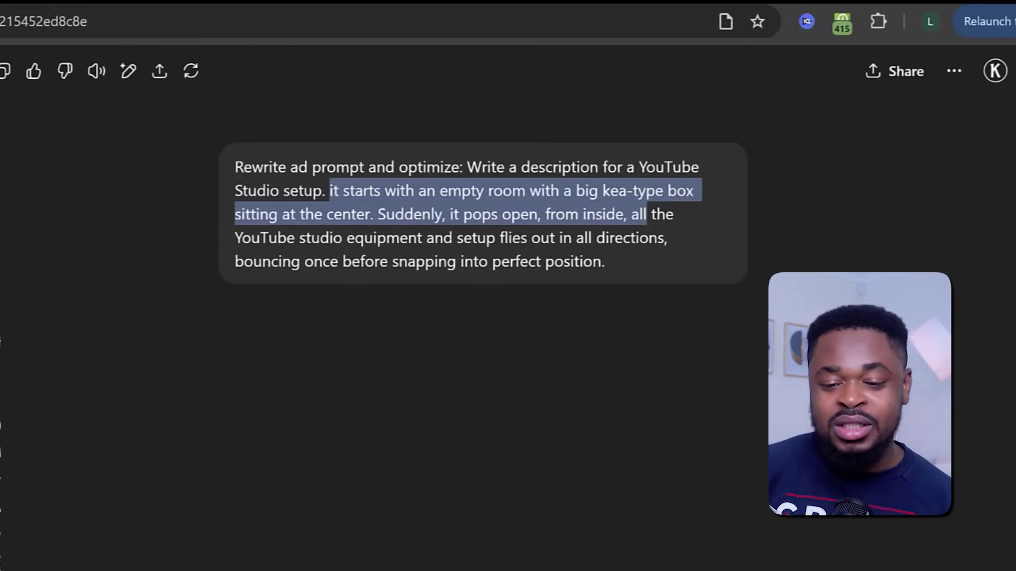
{"action": "left_click", "coordinate": [771, 240]}
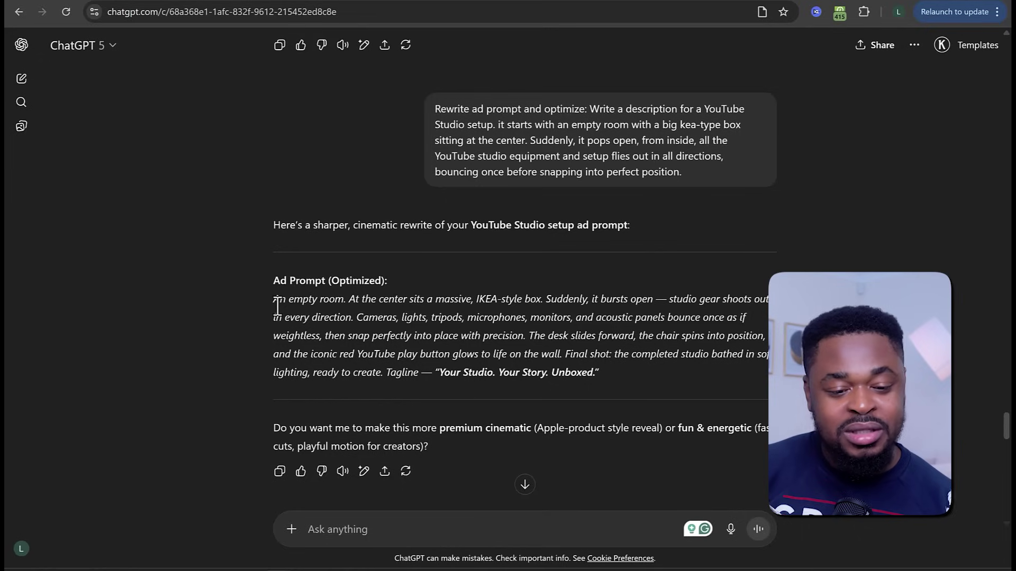
Select the optimized YouTube Studio ad description, from "An empty room" through "Final shot: the completed studio", omitting the tagline.
{"action": "left_click_drag", "start_coordinate": [274, 300], "coordinate": [597, 336]}
{"action": "left_click", "coordinate": [403, 319]}
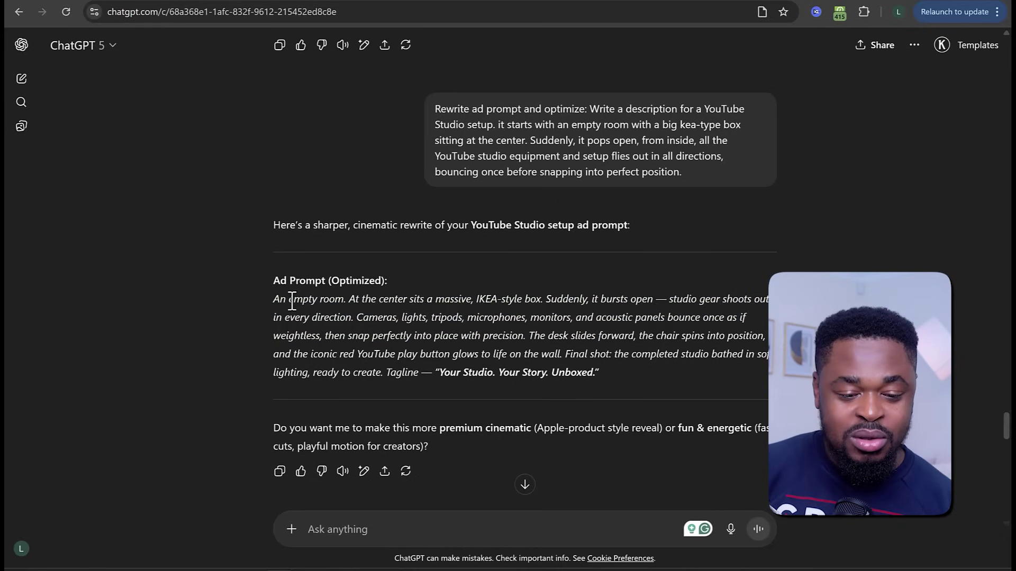
{"action": "left_click_drag", "start_coordinate": [274, 299], "coordinate": [397, 354]}
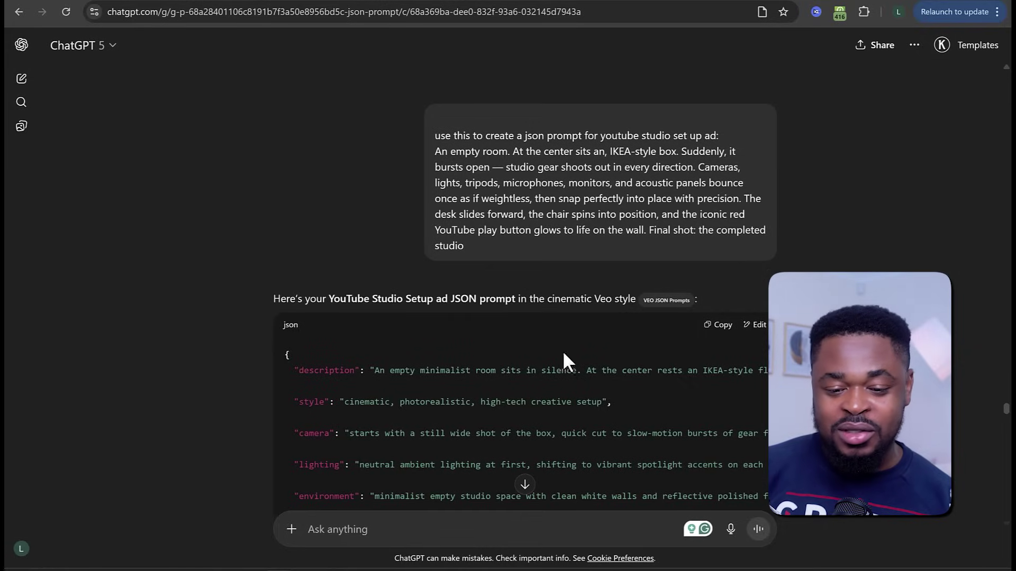
Copy the generated YouTube Studio Setup JSON prompt from ChatGPT and submit it in Flow as a text-to-video prompt.
{"action": "left_click", "coordinate": [720, 332]}
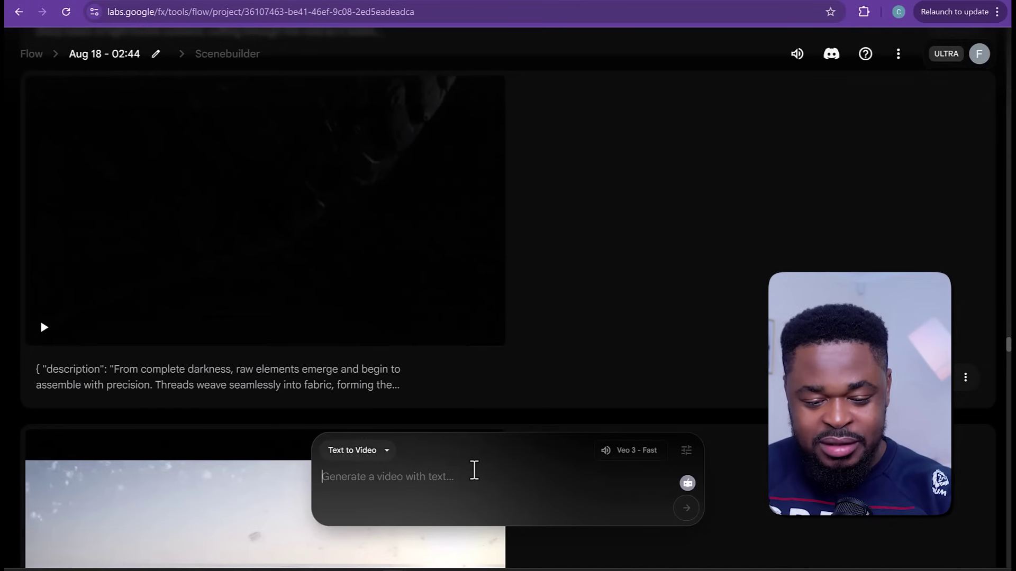
{"action": "key", "text": "ctrl+v"}
{"action": "key", "text": "Return"}
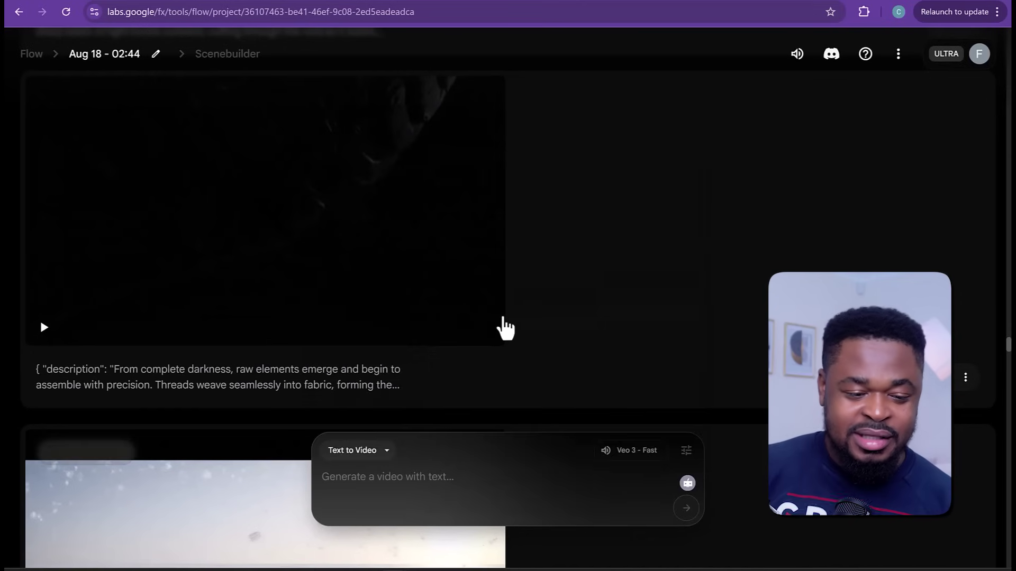